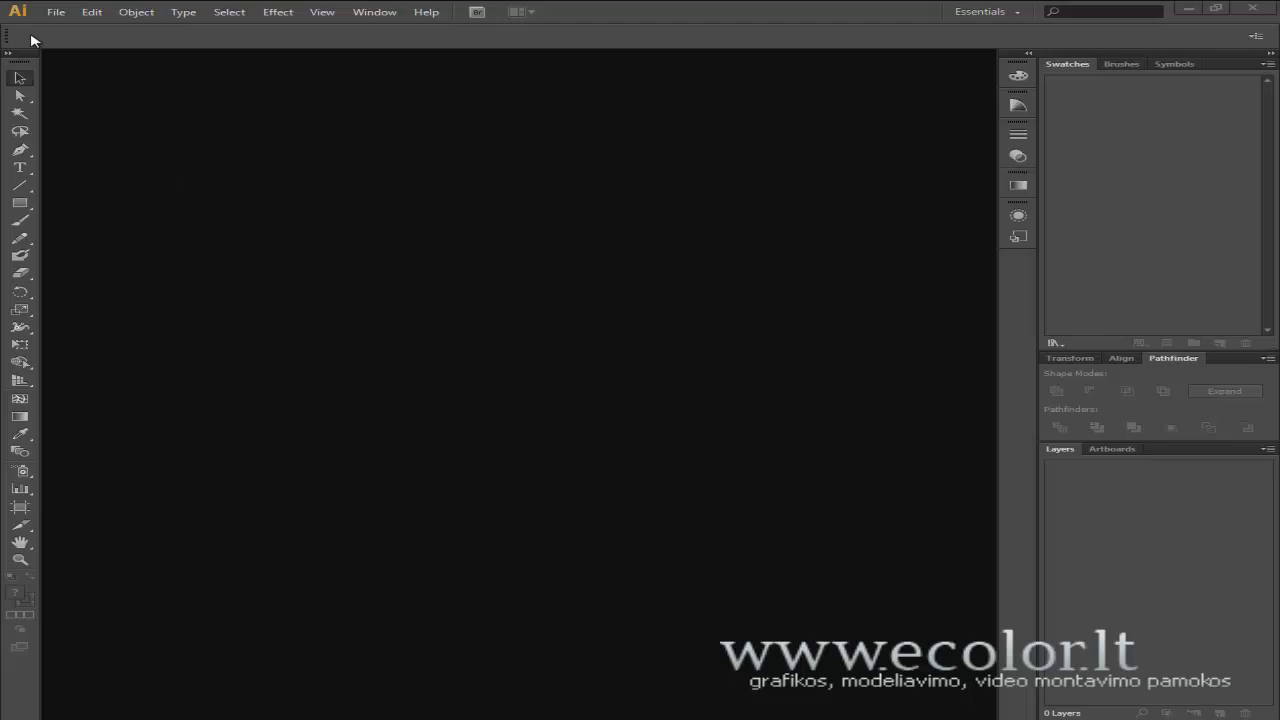
Step: Create a new 960 x 560 px document
left_click(56, 12)
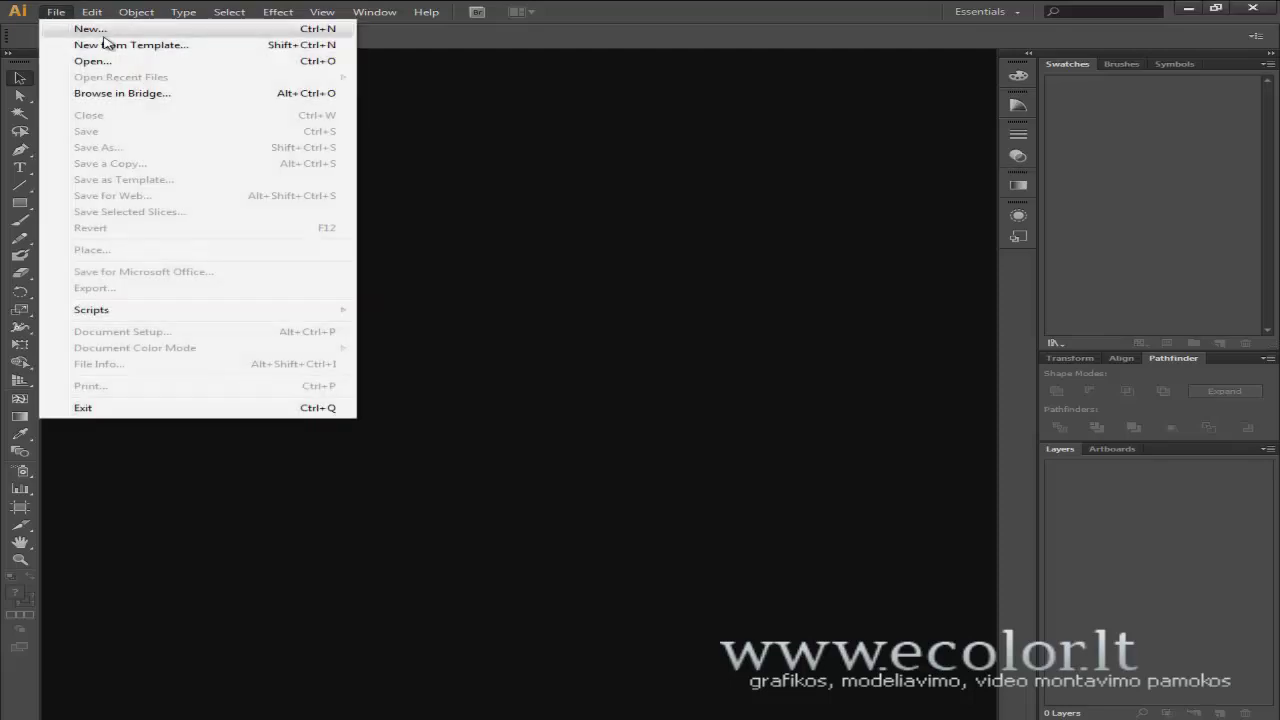
left_click(100, 29)
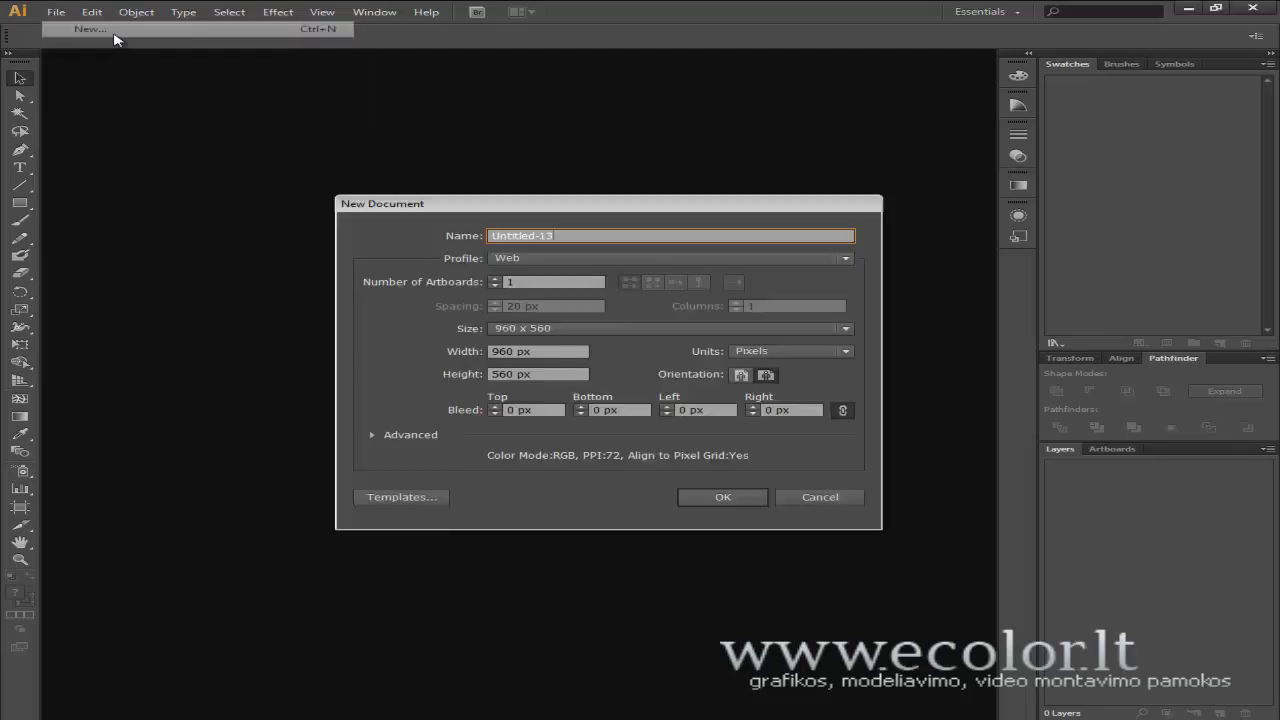
left_click(721, 498)
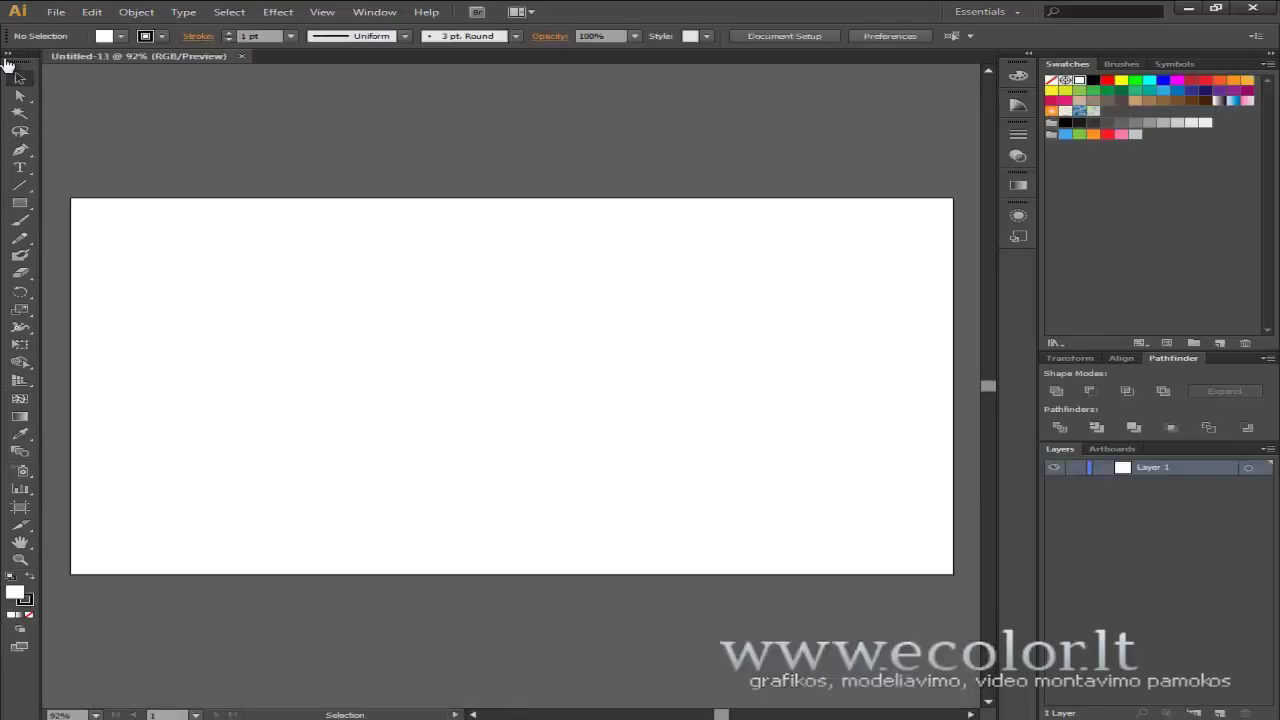
Step: Draw a 3-sided polygon triangle with a 100 px radius
left_click_drag(20, 203, 143, 257)
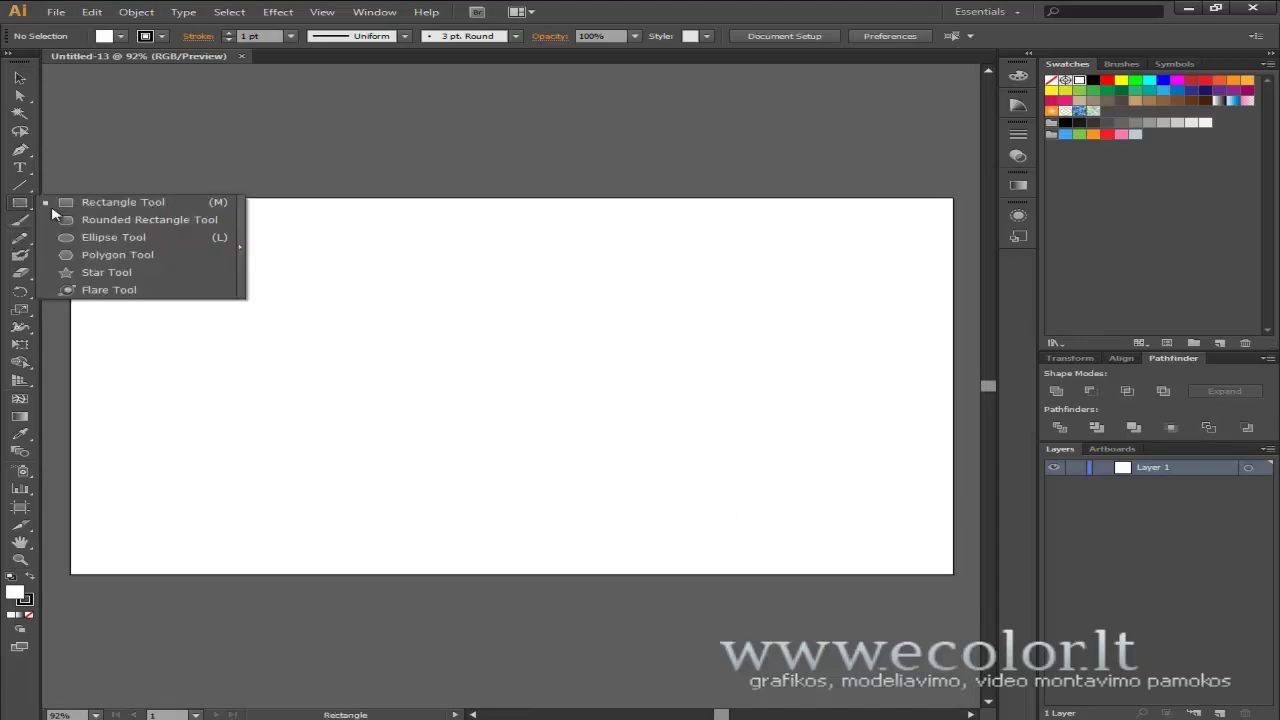
left_click(143, 256)
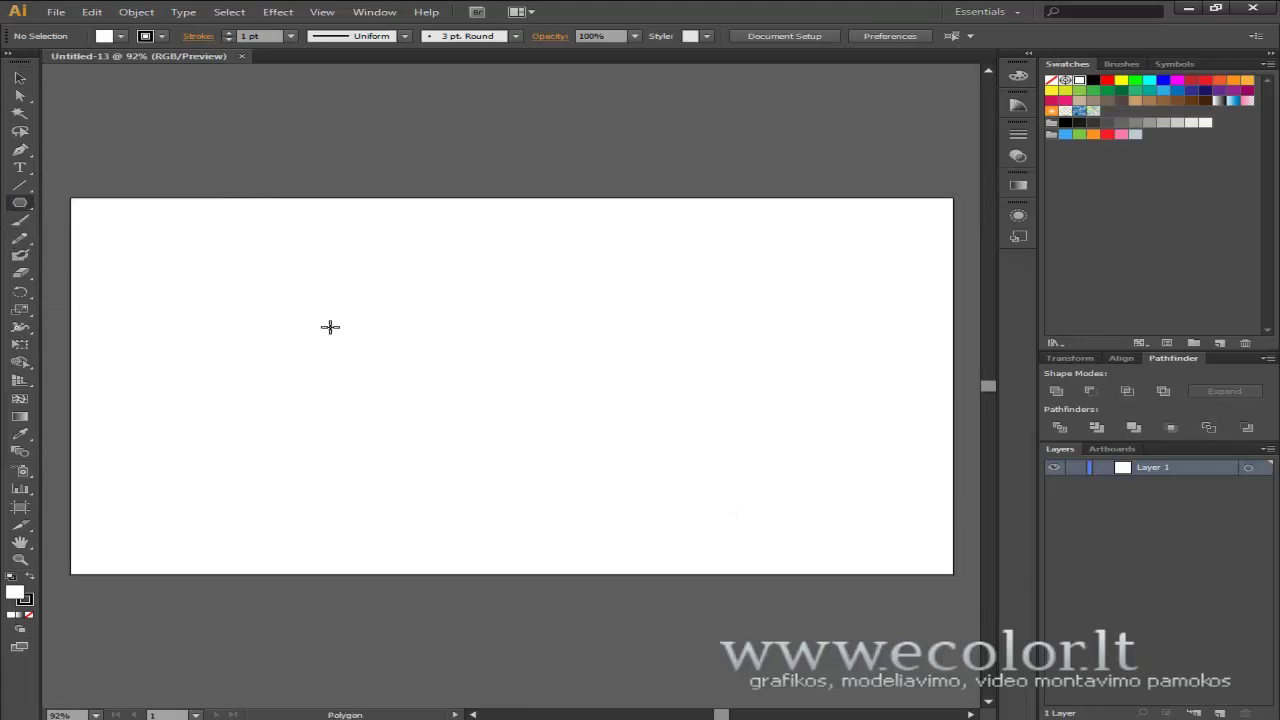
left_click(468, 364)
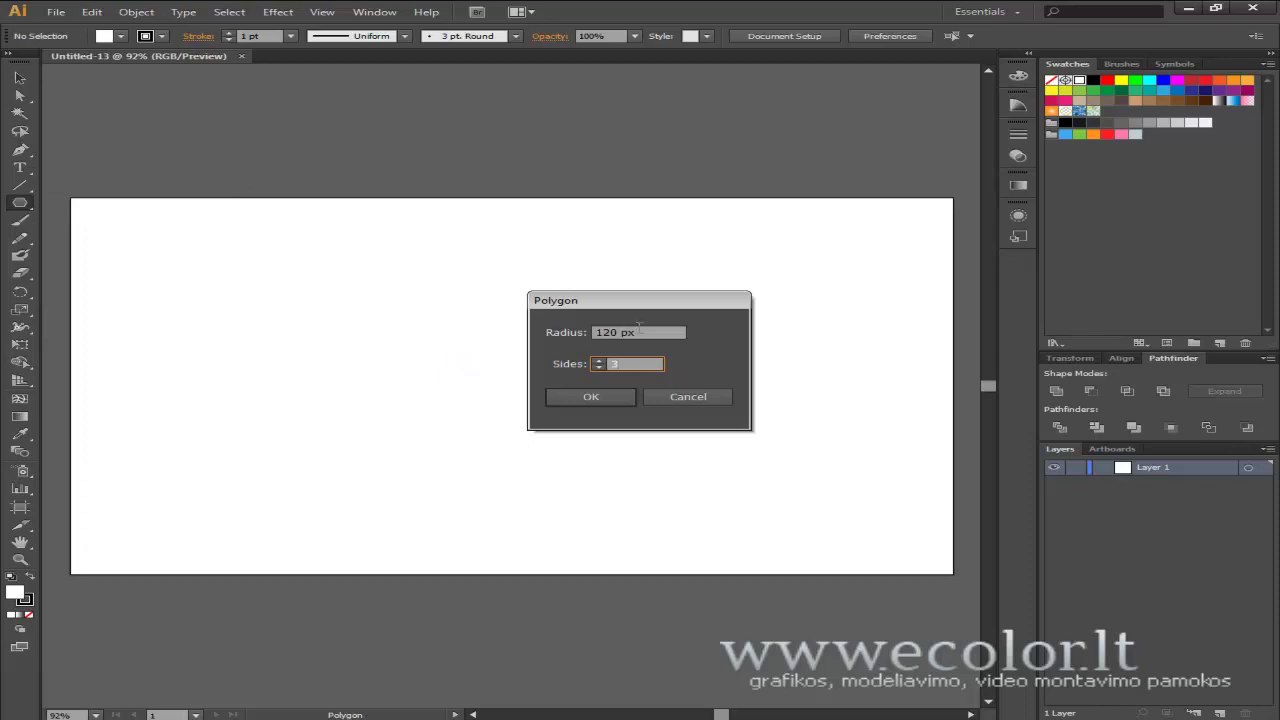
key("Tab")
type("100")
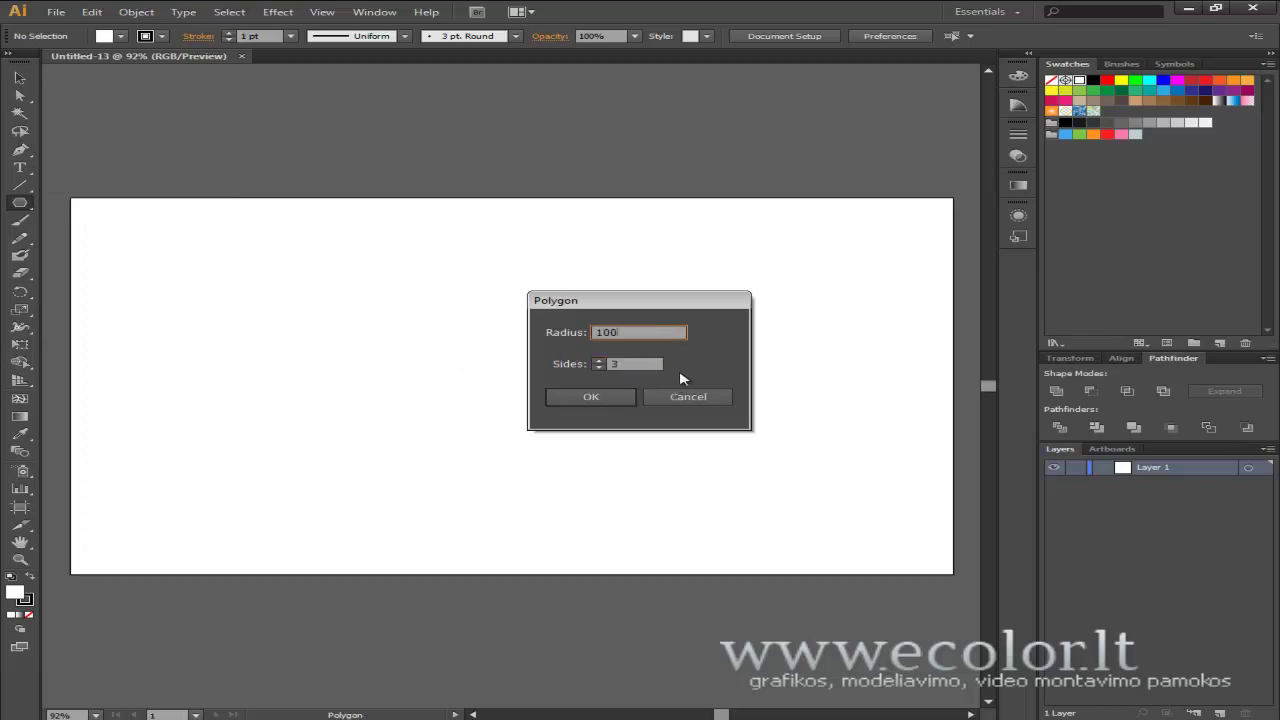
left_click(591, 397)
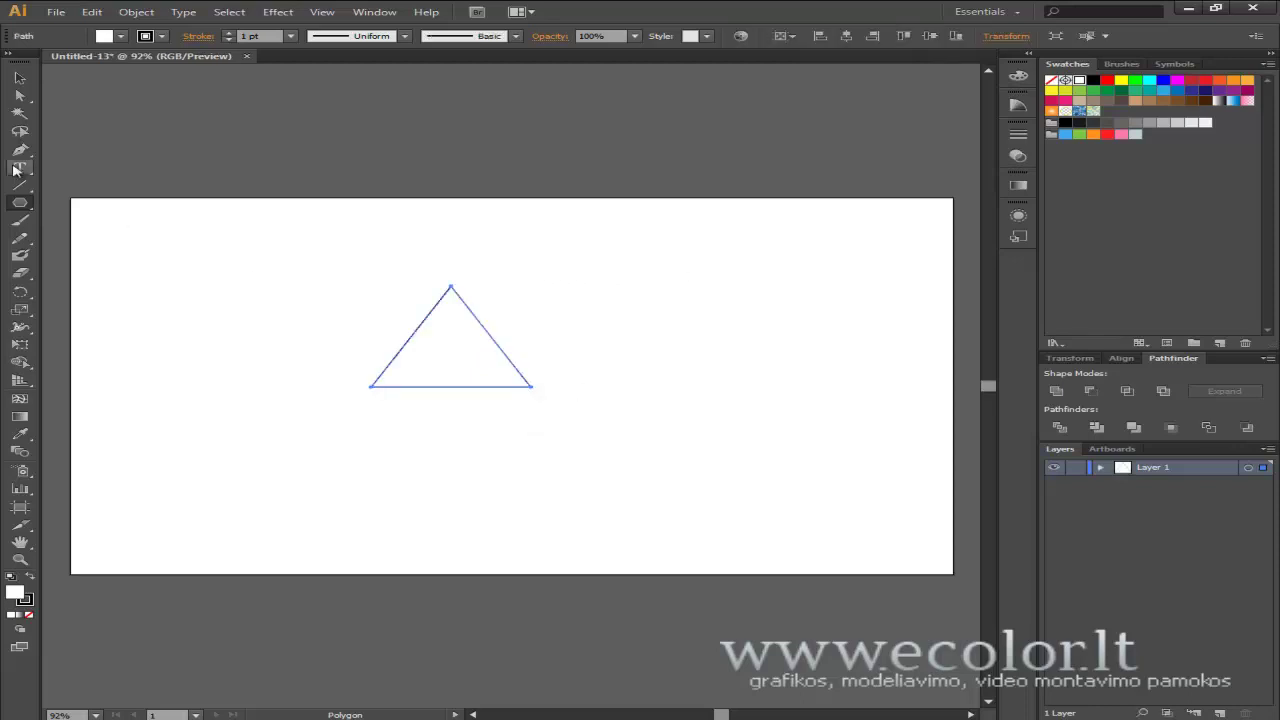
Step: Move the triangle toward the centre and give it a near-black fill with no stroke
left_click(20, 78)
left_click(614, 280)
left_click_drag(437, 385, 497, 445)
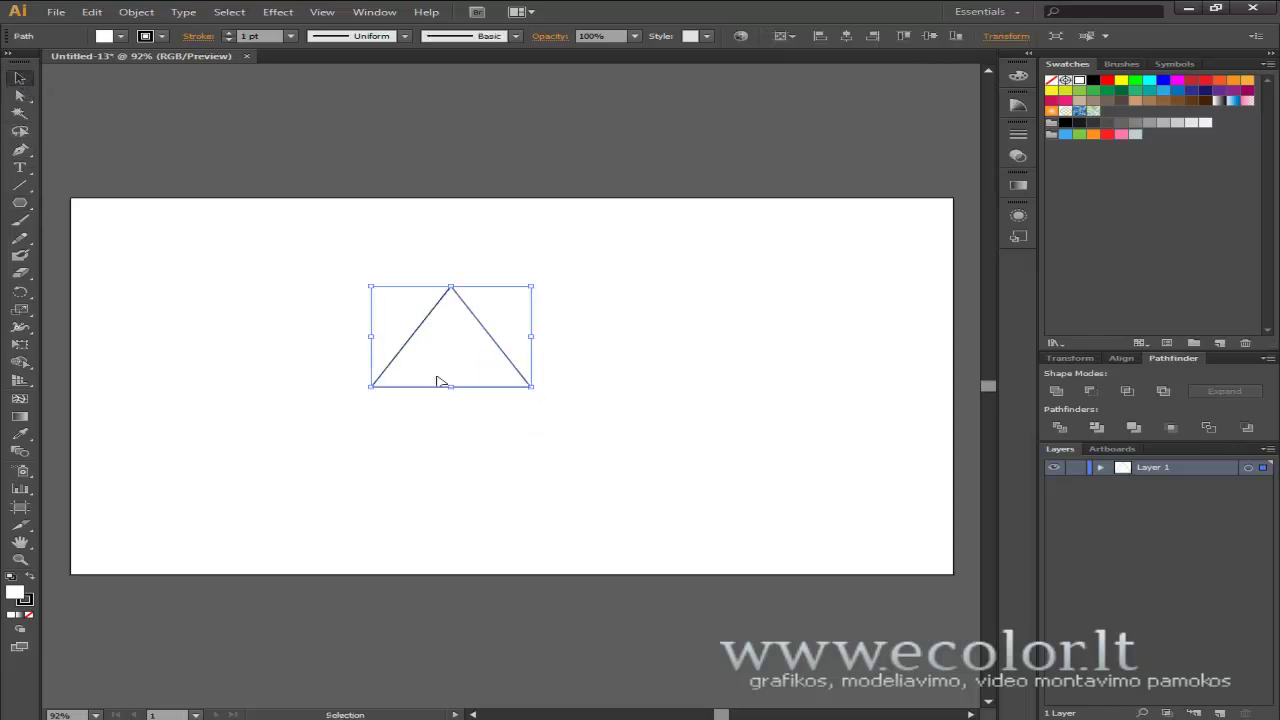
left_click(161, 36)
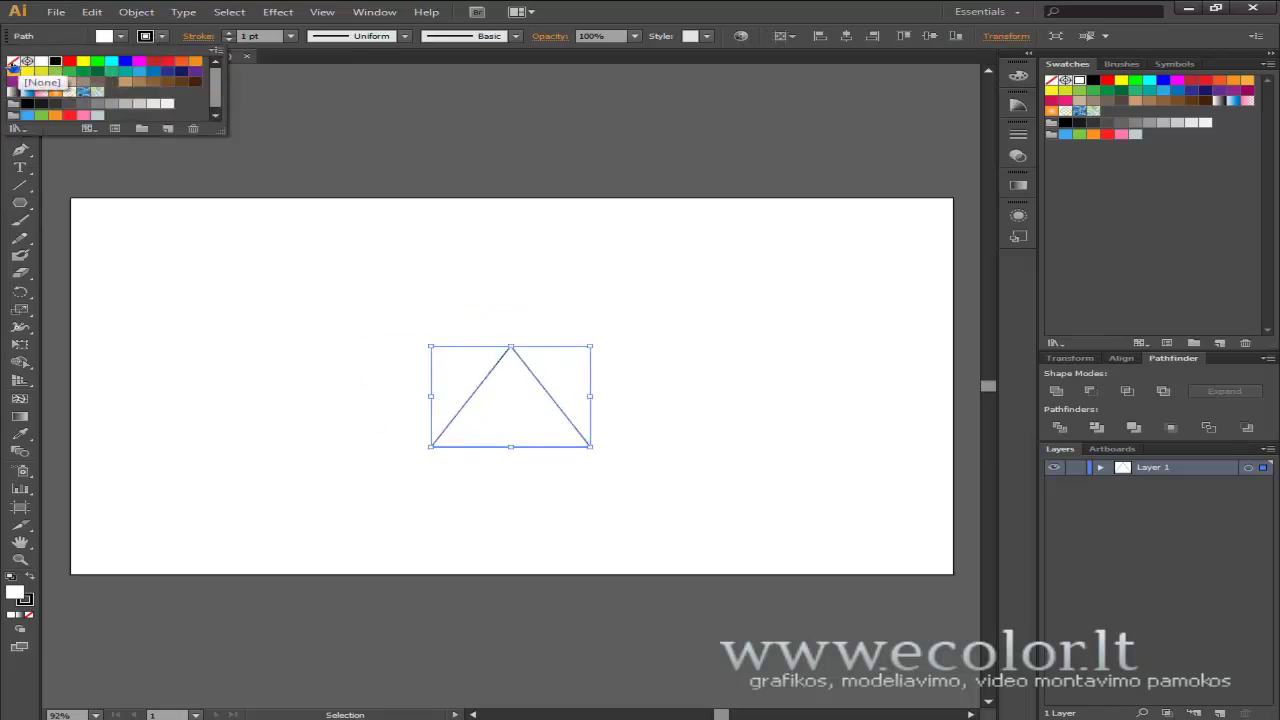
left_click(13, 62)
left_click(121, 37)
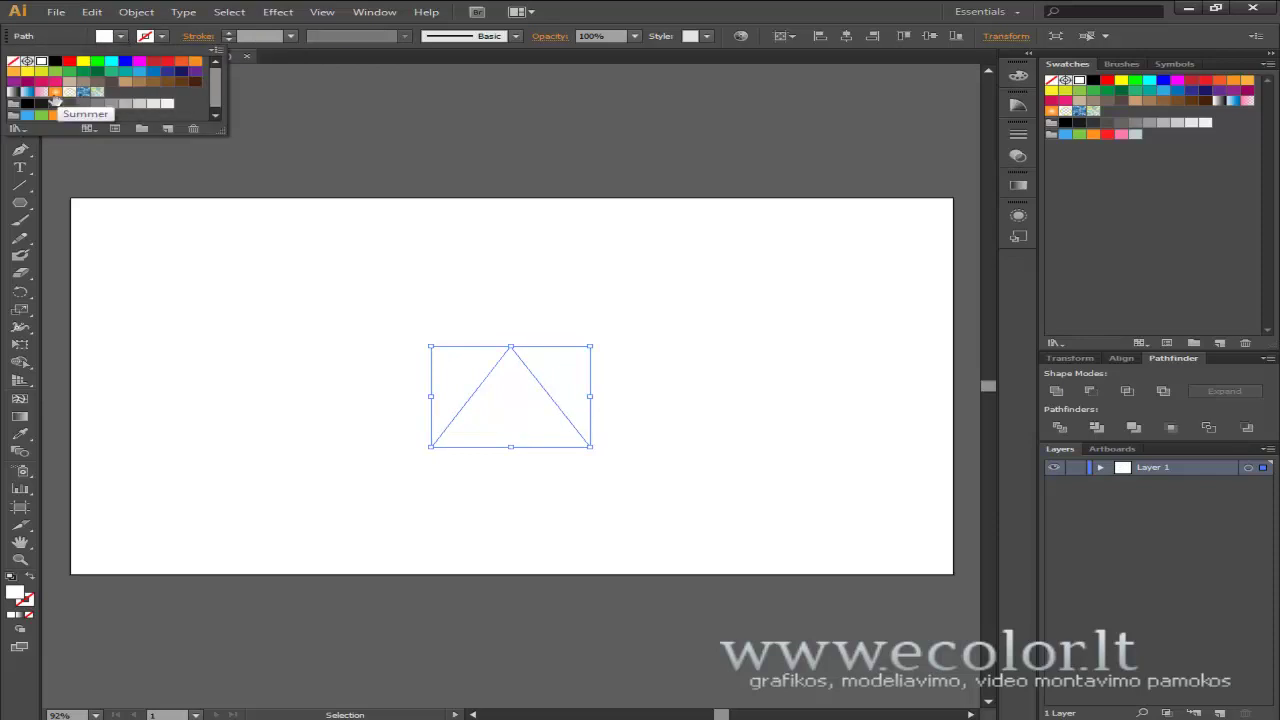
left_click(42, 108)
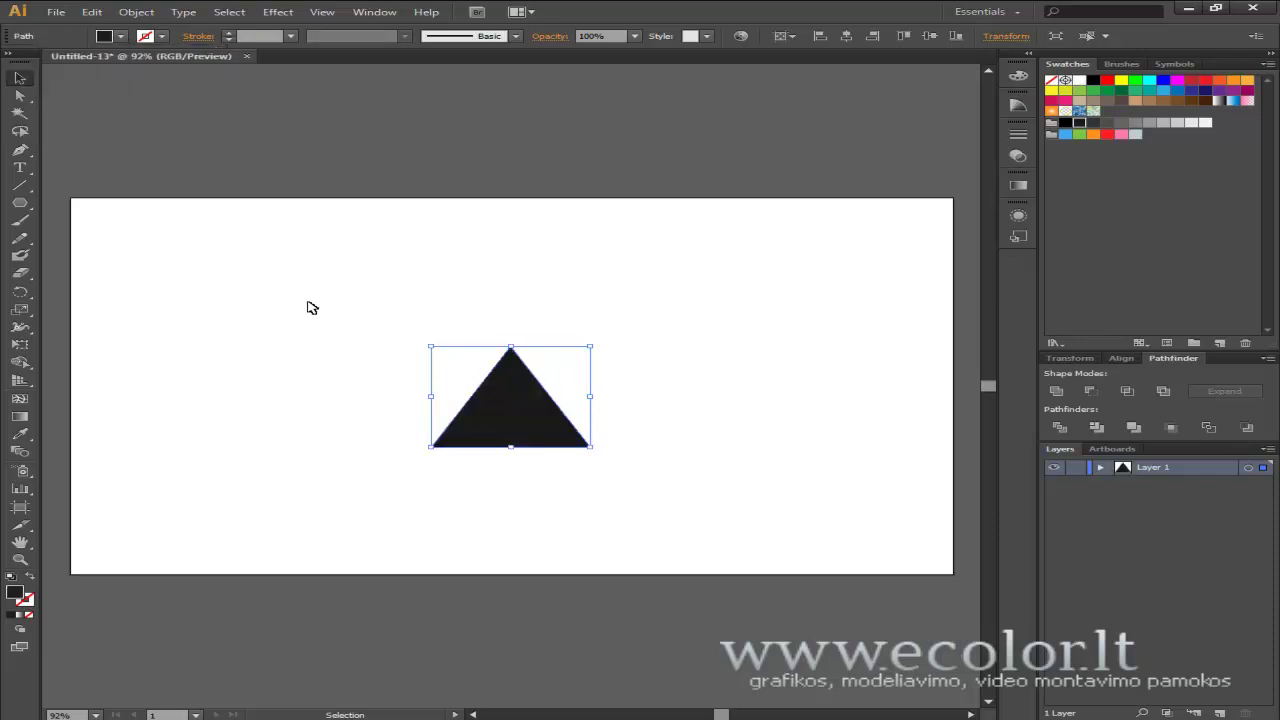
Step: Reselect the triangle and bring up the Effect menu
left_click(338, 265)
left_click(530, 400)
left_click_drag(634, 305, 378, 500)
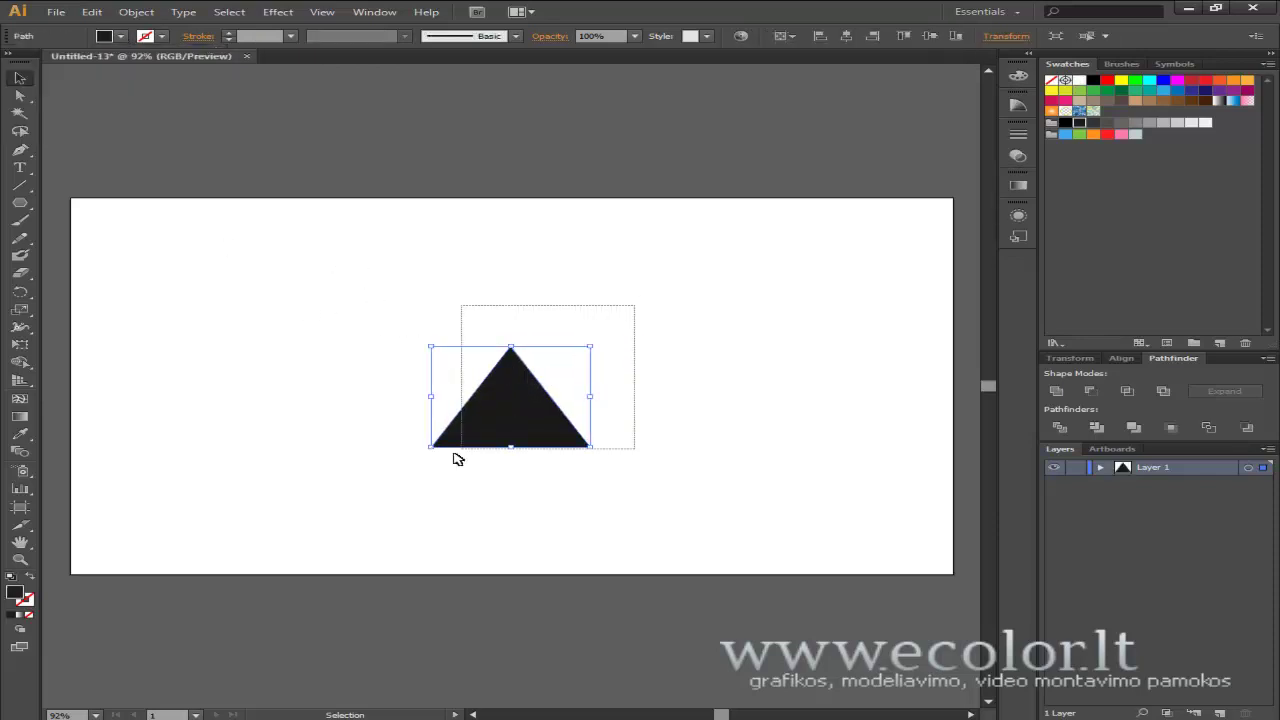
left_click(278, 12)
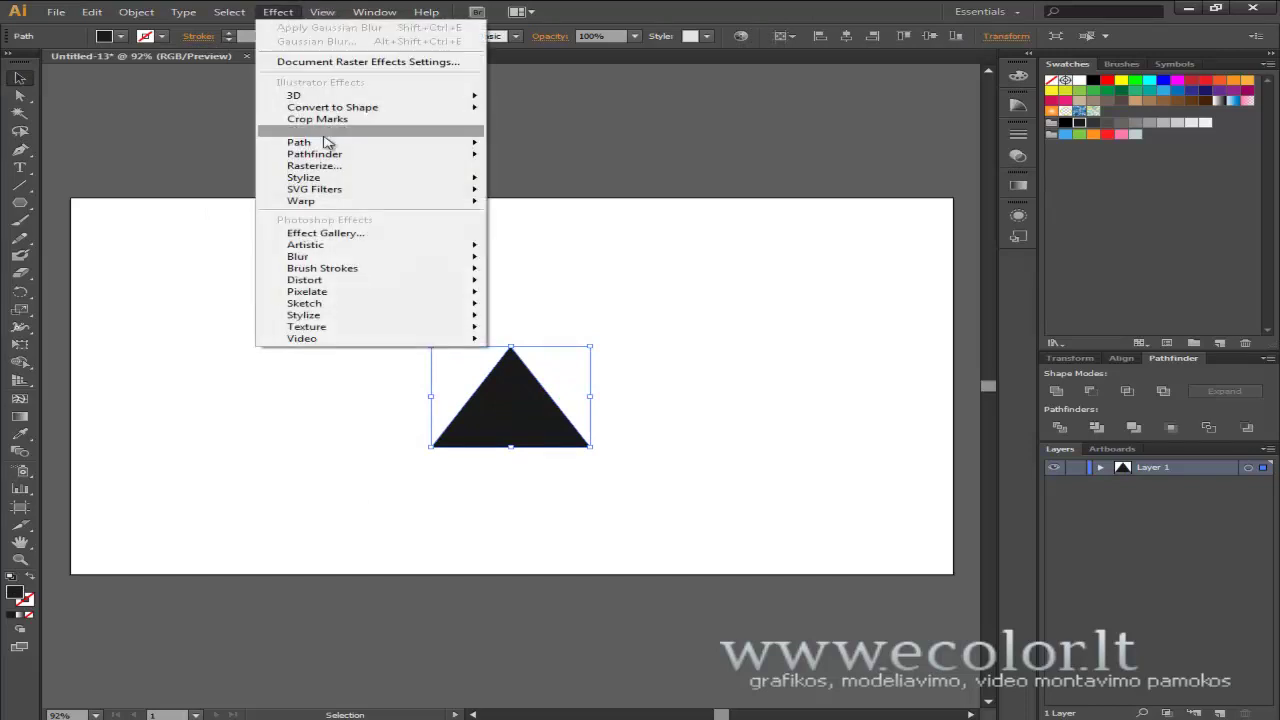
mouse_move(340, 131)
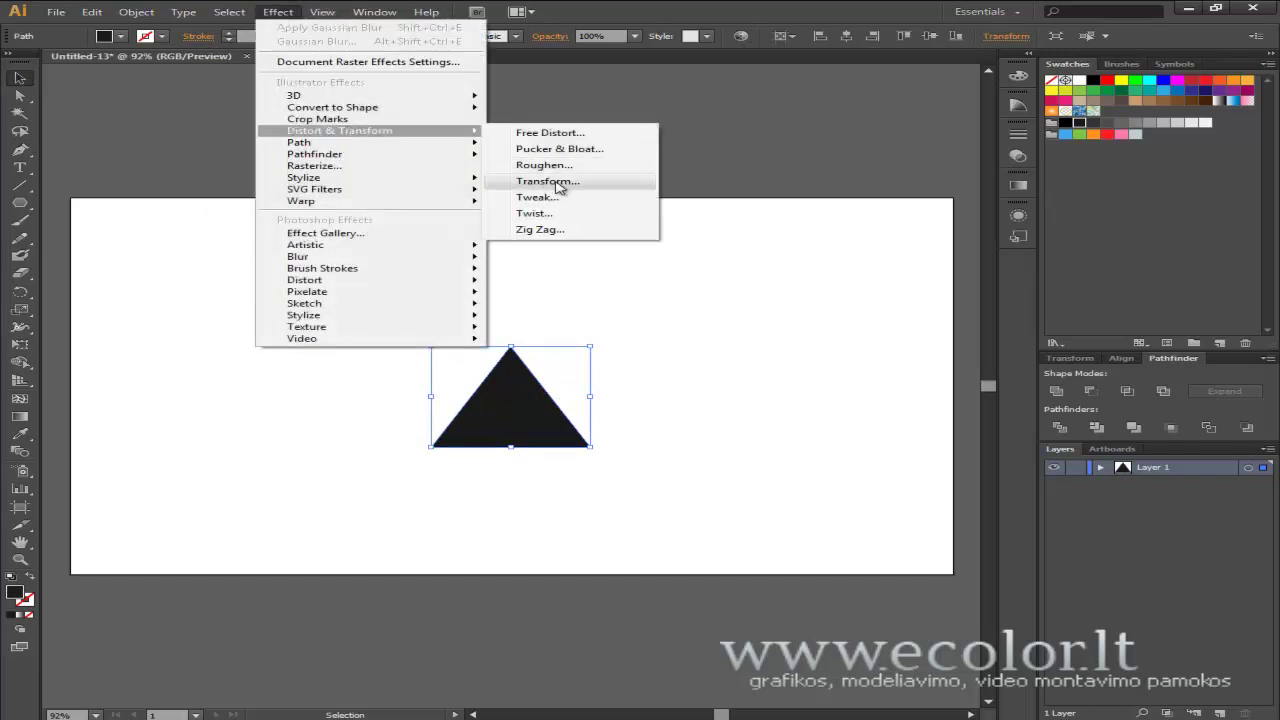
Step: Apply a Transform effect rotating 120° with 2 copies to make three triangle blades
left_click(558, 187)
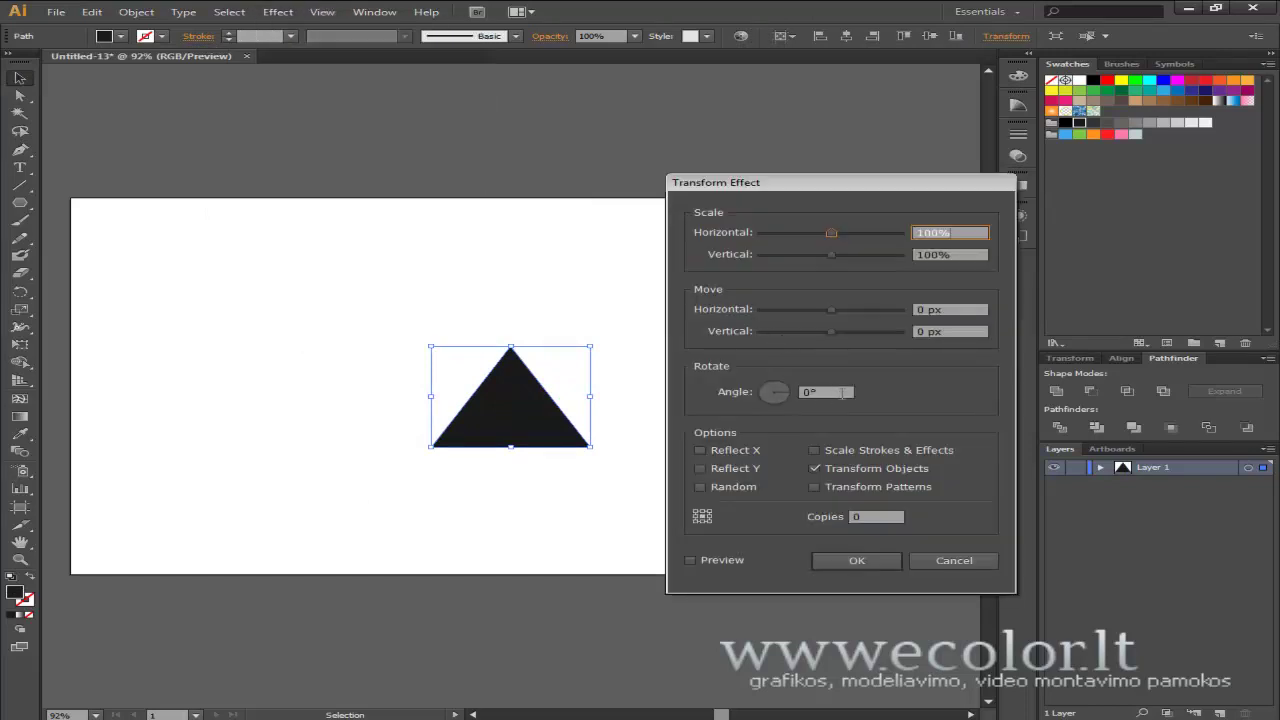
left_click(838, 389)
type("120")
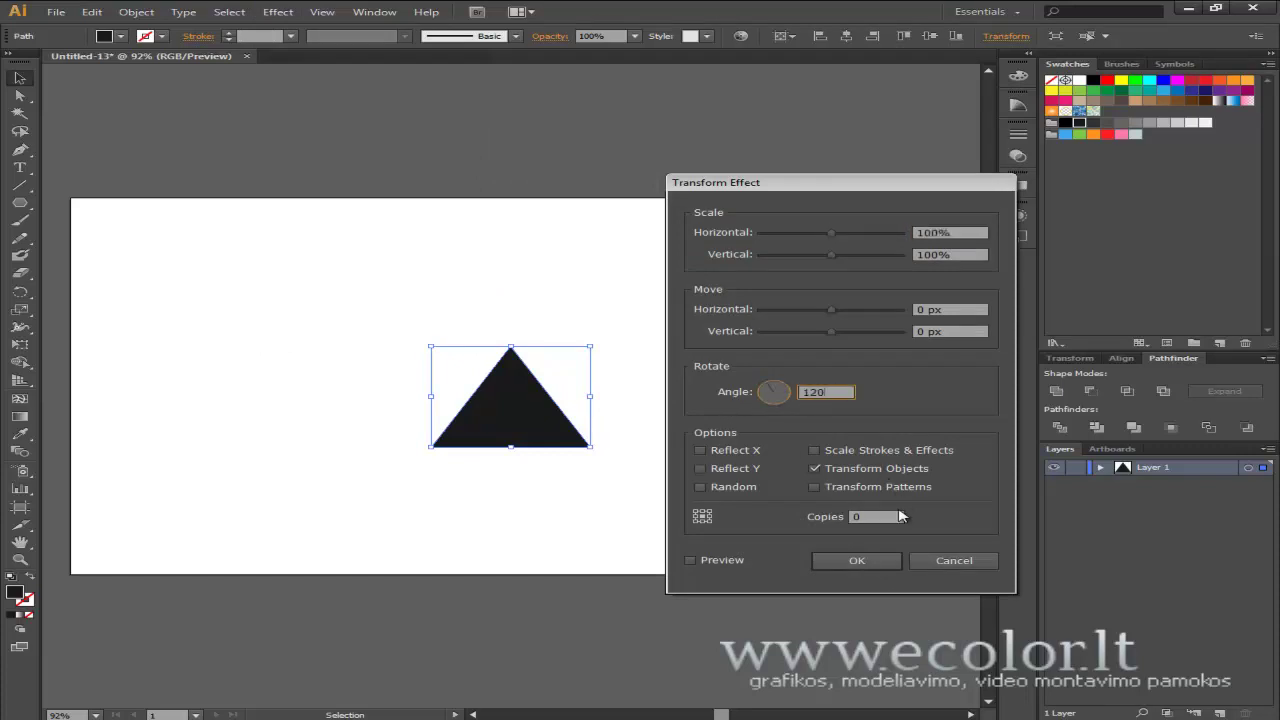
left_click(897, 516)
type("2")
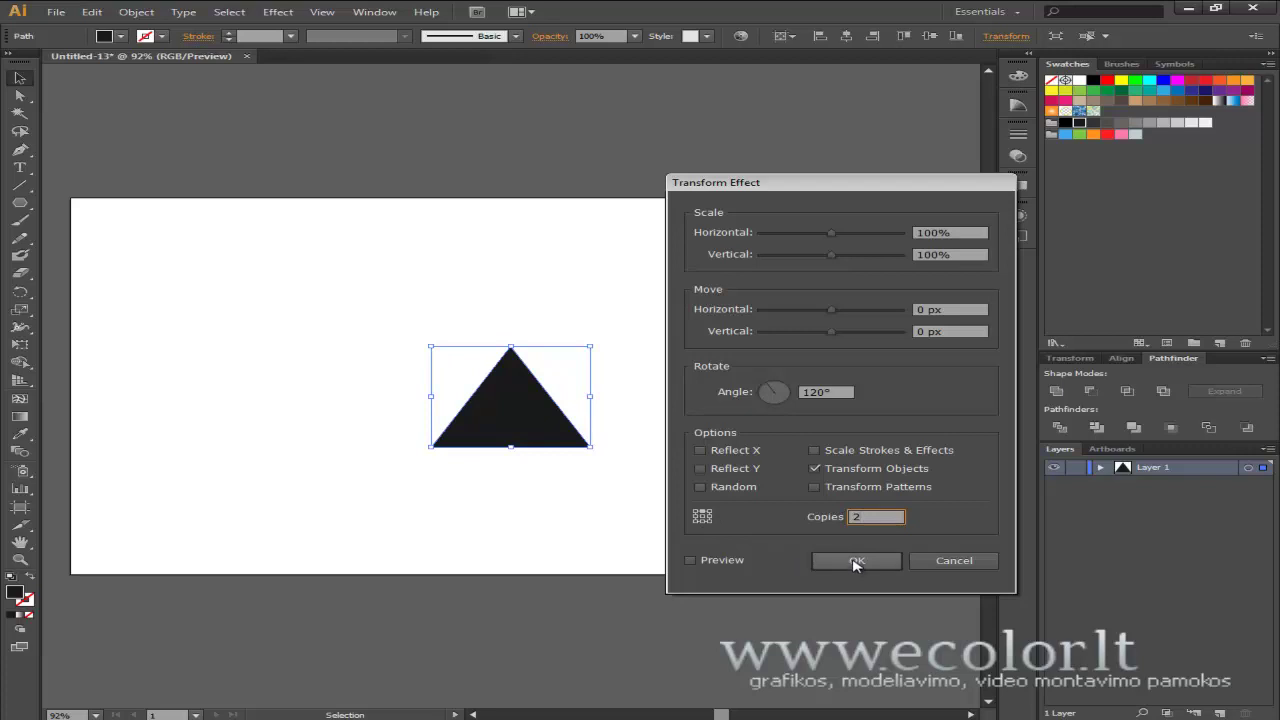
left_click(855, 562)
left_click(666, 463)
Step: Reshape the base triangle taller and narrower and move it down about 30 px
mouse_move(727, 243)
left_mouse_down()
mouse_move(430, 487)
mouse_move(528, 494)
left_mouse_up()
left_click_drag(595, 449, 562, 508)
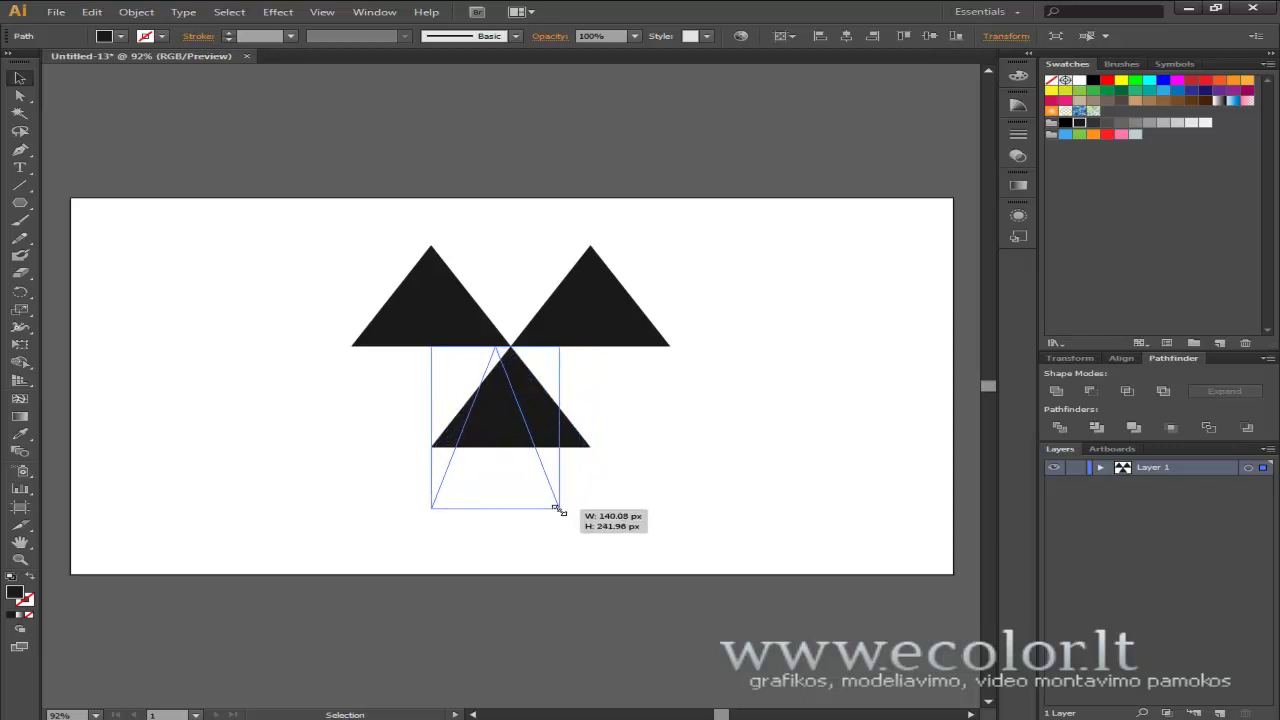
left_click_drag(562, 508, 600, 497)
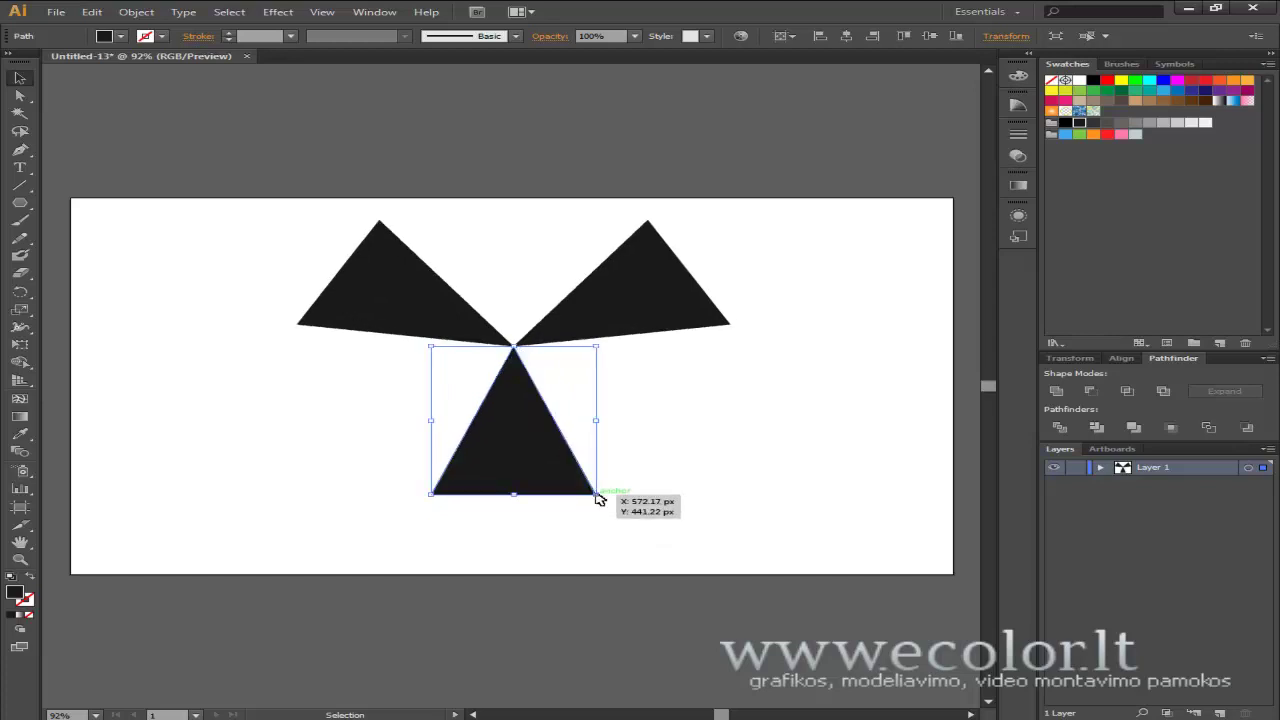
left_click(760, 214)
left_click_drag(735, 208, 262, 481)
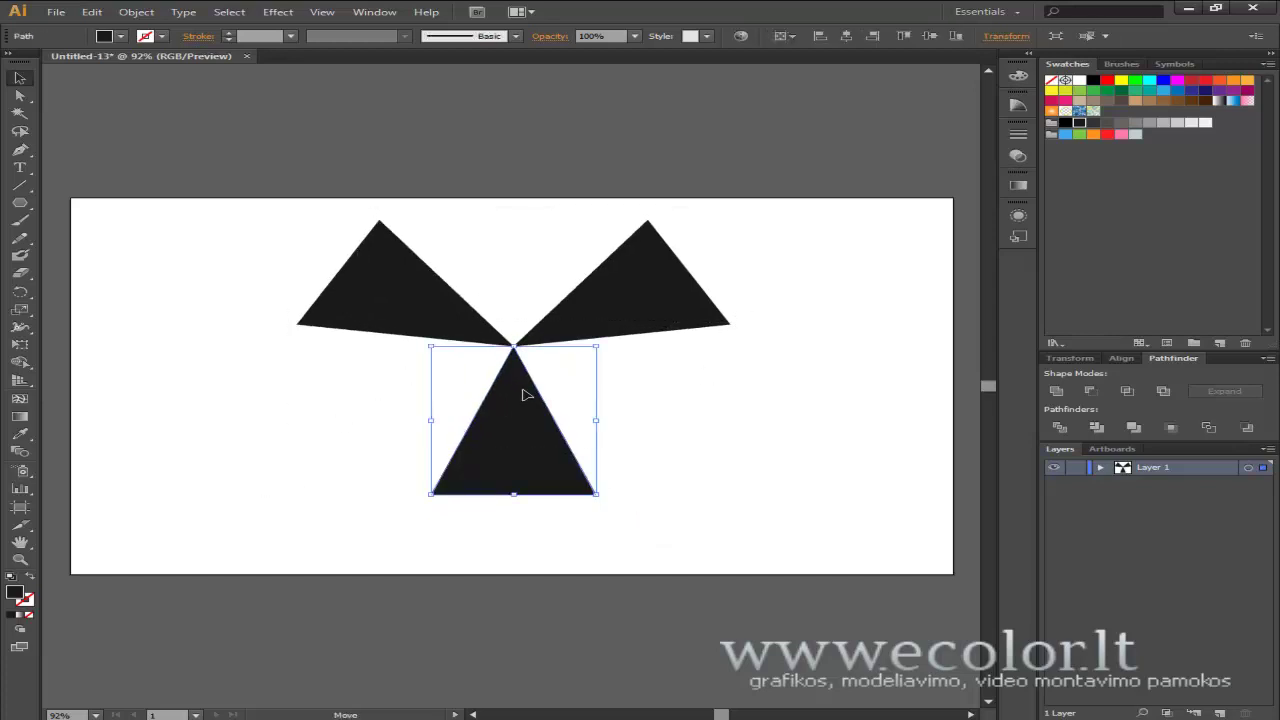
left_click_drag(523, 391, 516, 423)
left_click(705, 461)
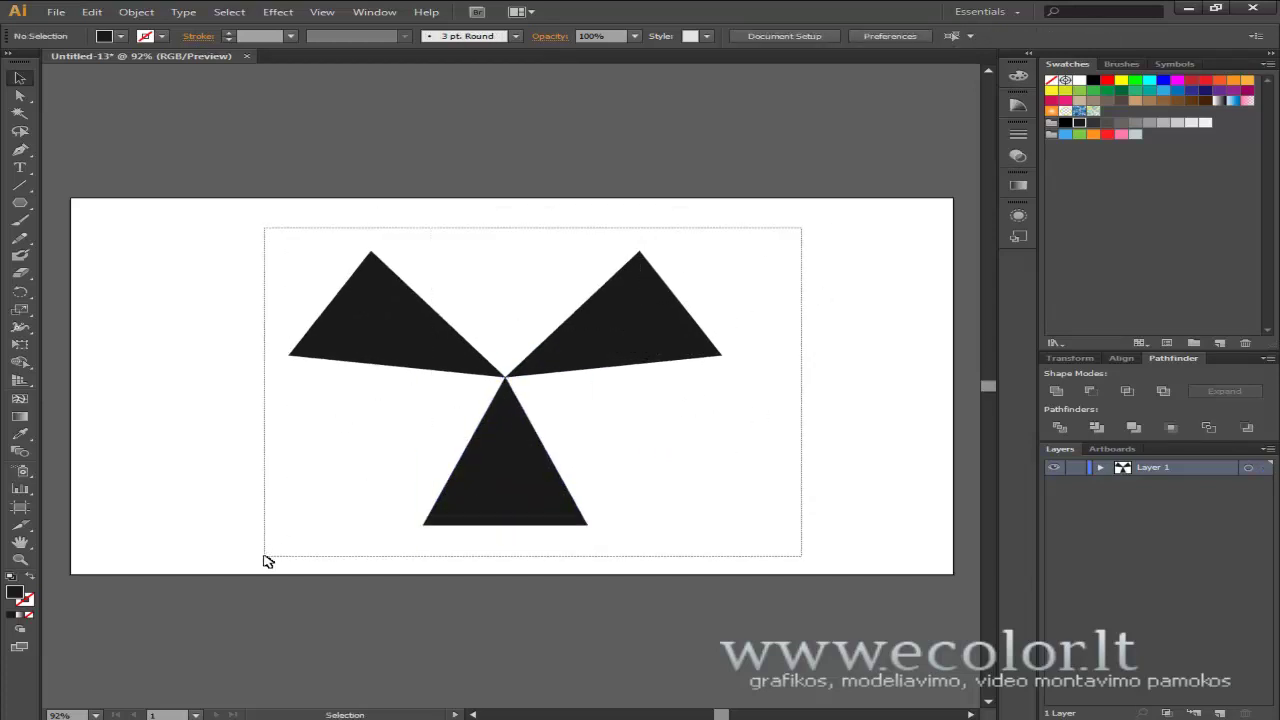
left_click_drag(805, 233, 258, 540)
Step: Expand the effect into three real triangles and nudge the group up-right
left_click(136, 12)
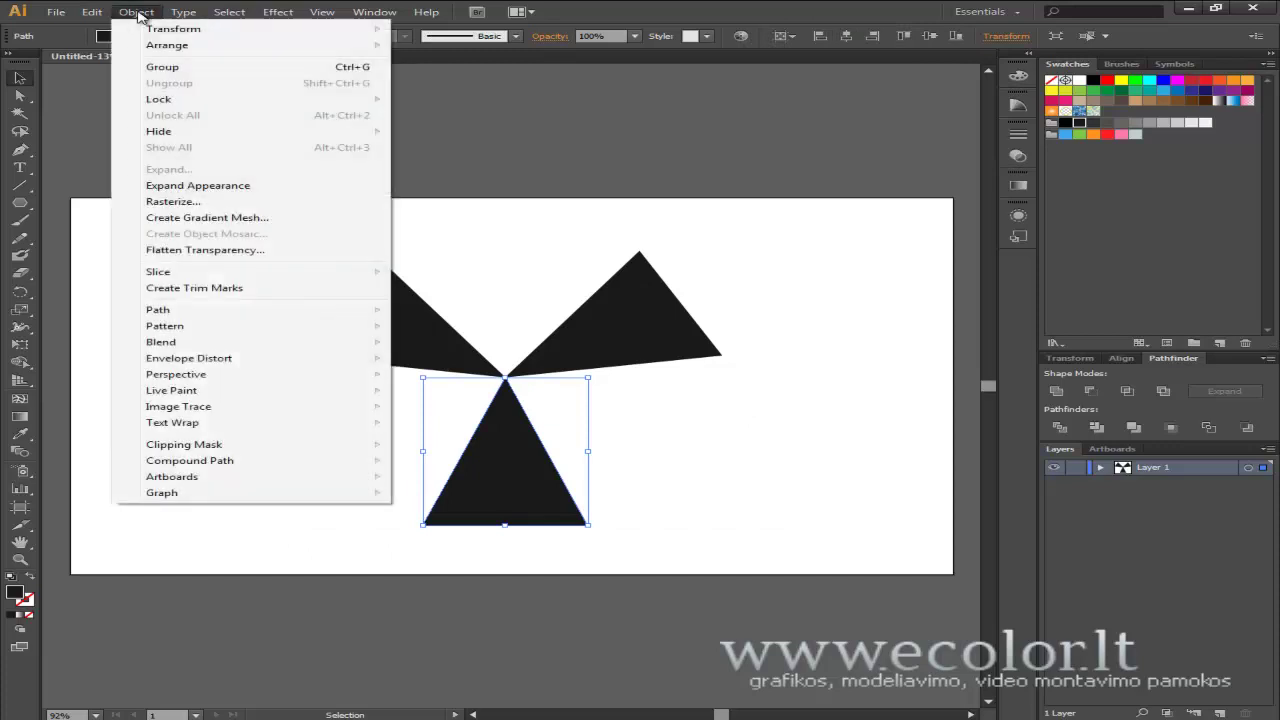
left_click(213, 189)
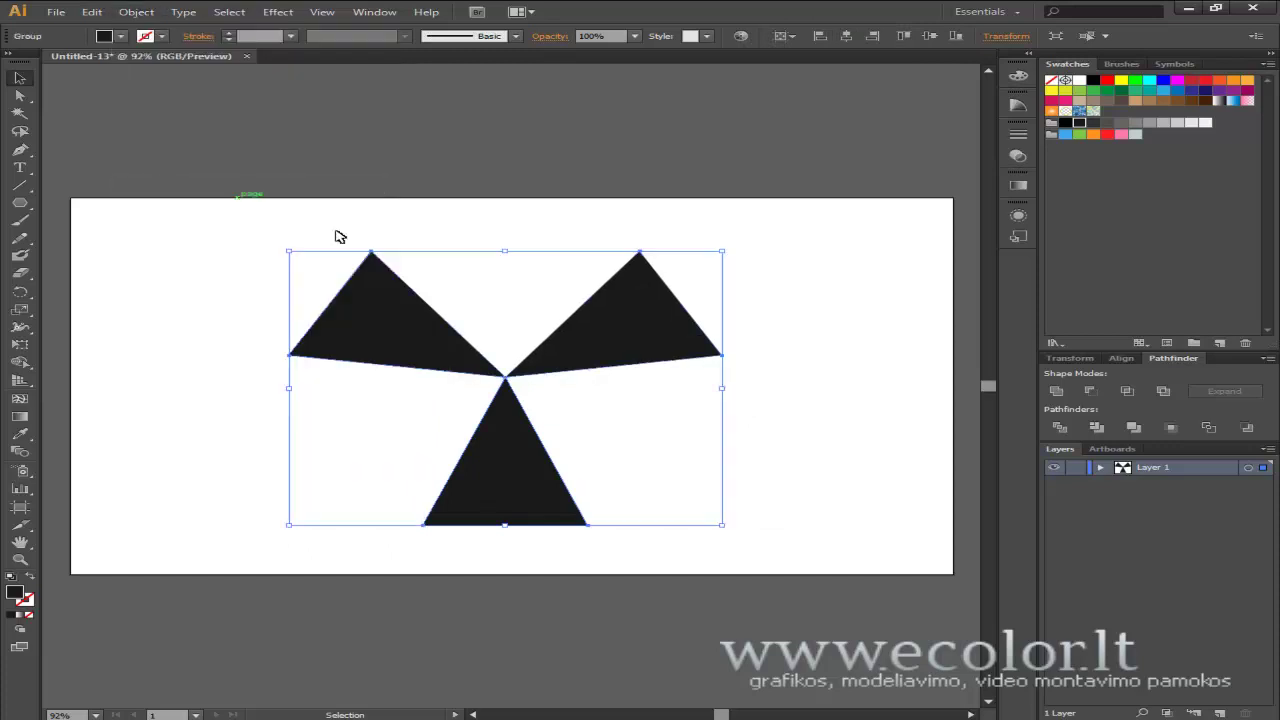
left_click_drag(652, 352, 664, 341)
key("ctrl+shift+a")
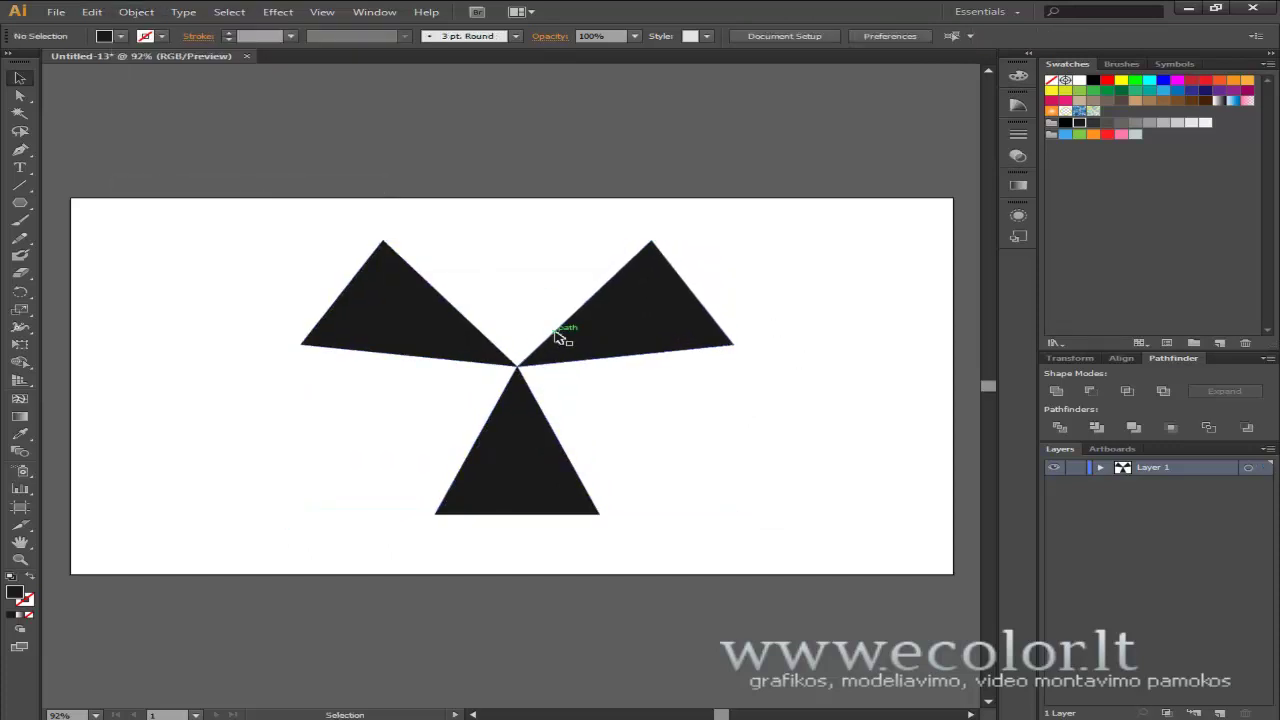
Step: Draw a black hub circle and a larger circle, both centred on the triangle tips
left_click_drag(24, 206, 125, 250)
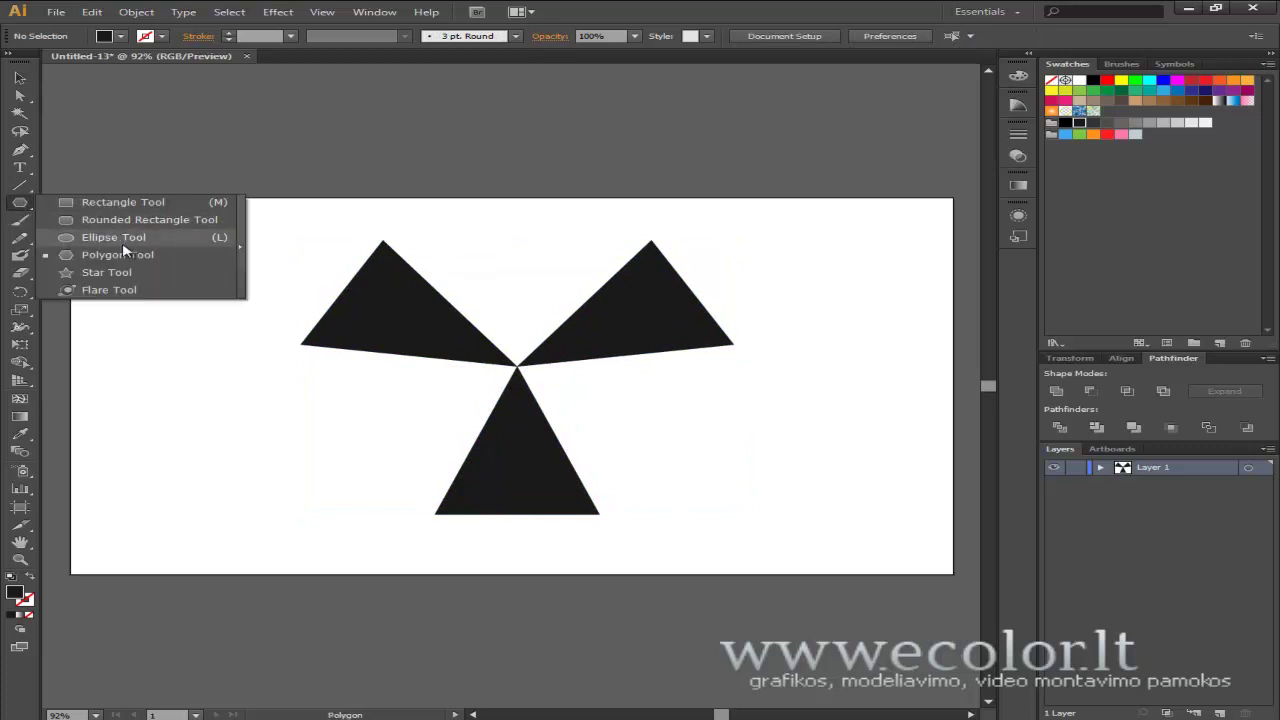
left_click(127, 244)
scroll(525, 370, "up", 3)
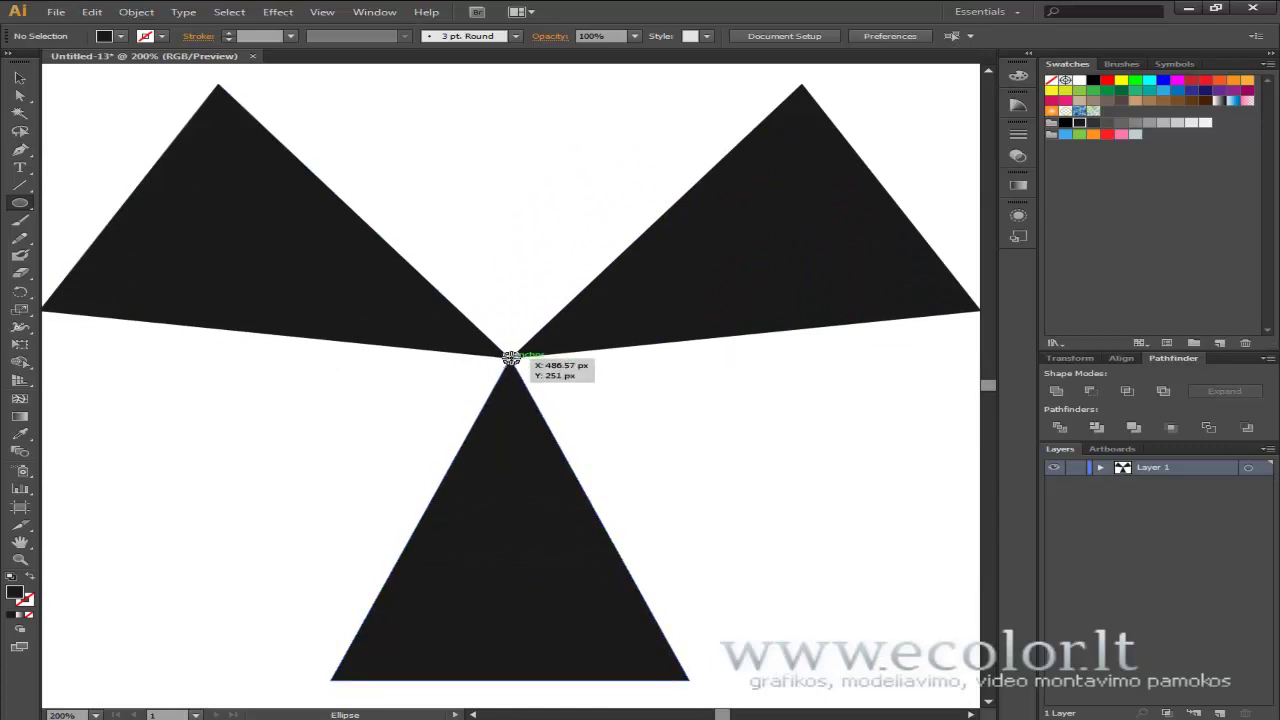
left_click_drag(510, 357, 569, 396)
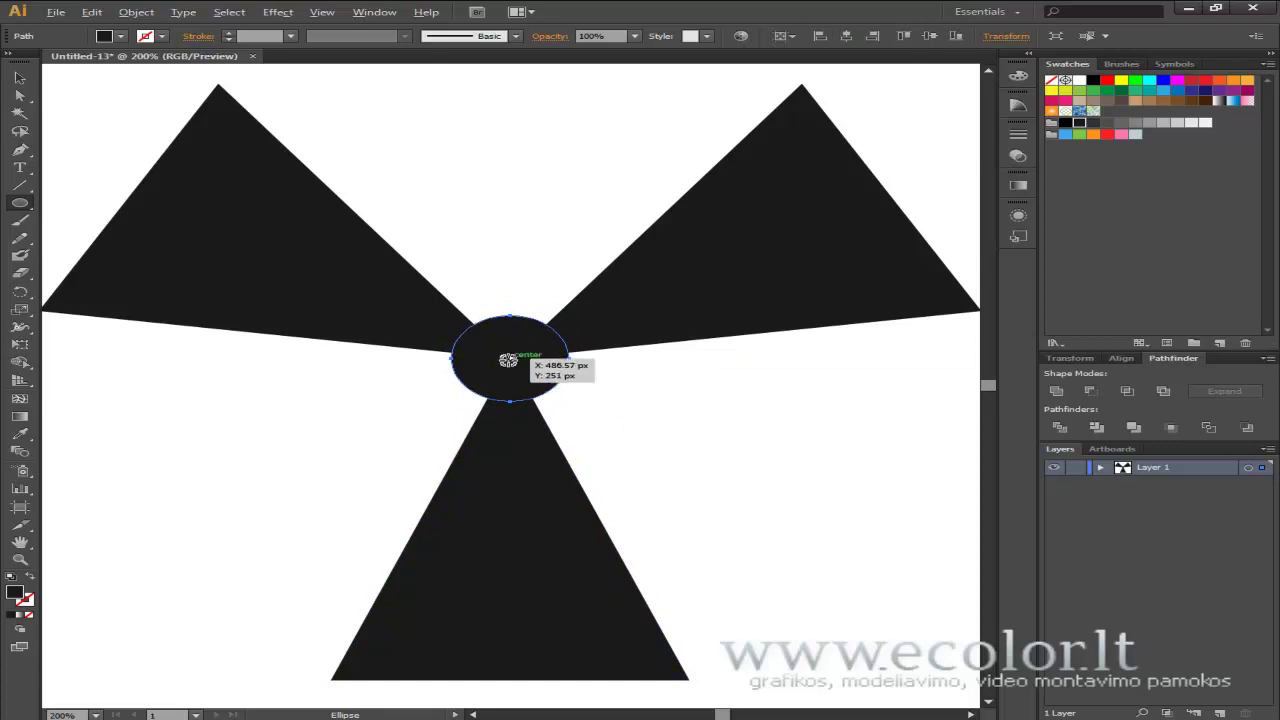
left_click_drag(510, 358, 600, 436)
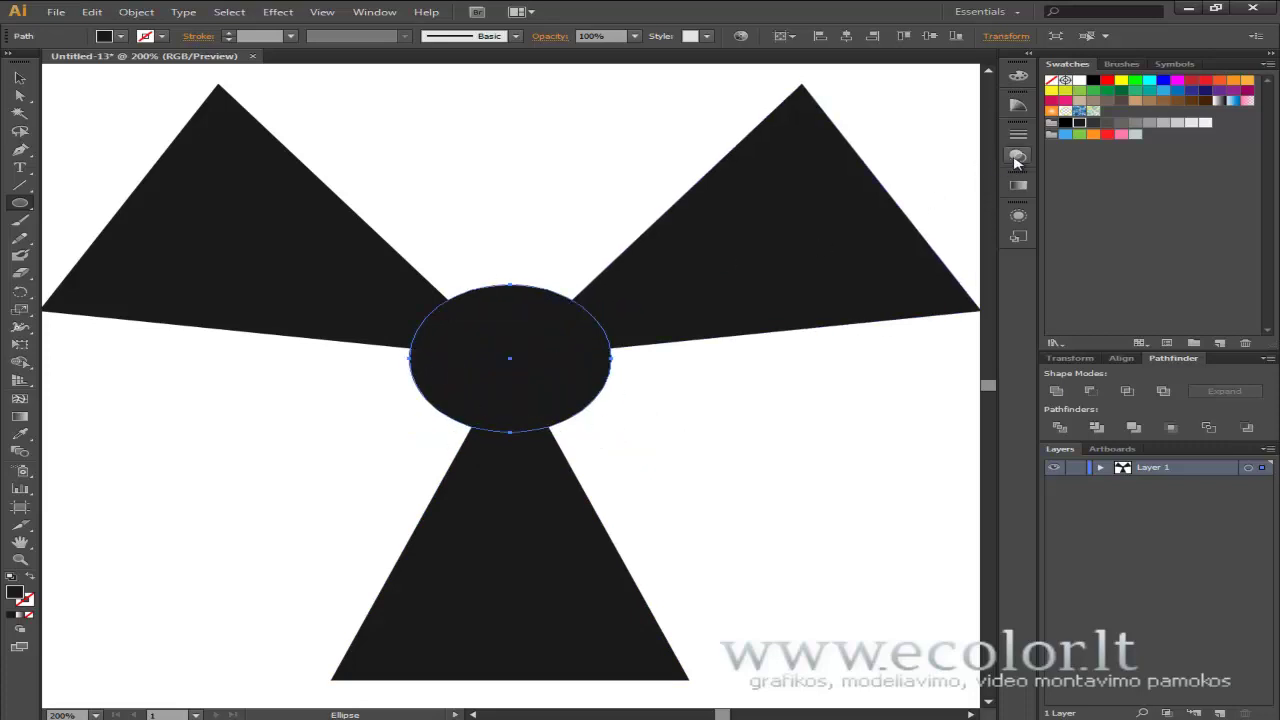
Step: Remove the larger circle's fill, add a big circle crossing the blades, and select everything
left_click(1051, 81)
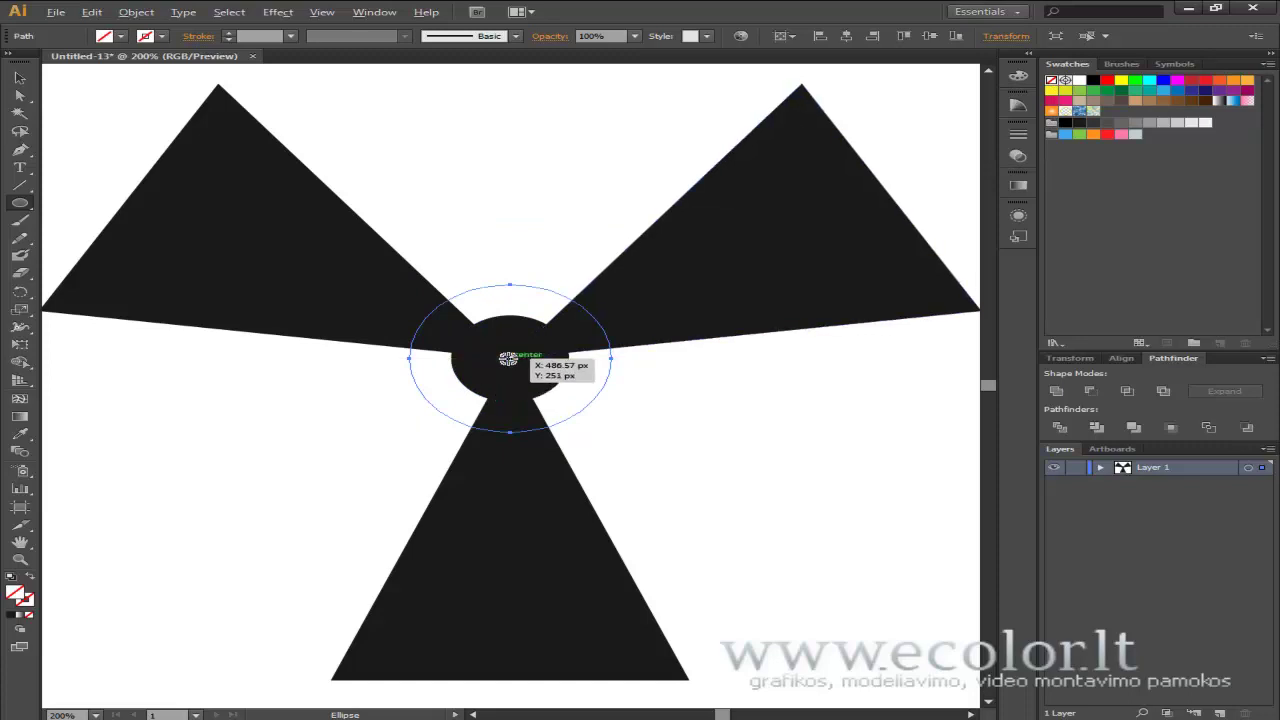
left_click_drag(509, 358, 937, 544)
scroll(517, 271, "down", 2)
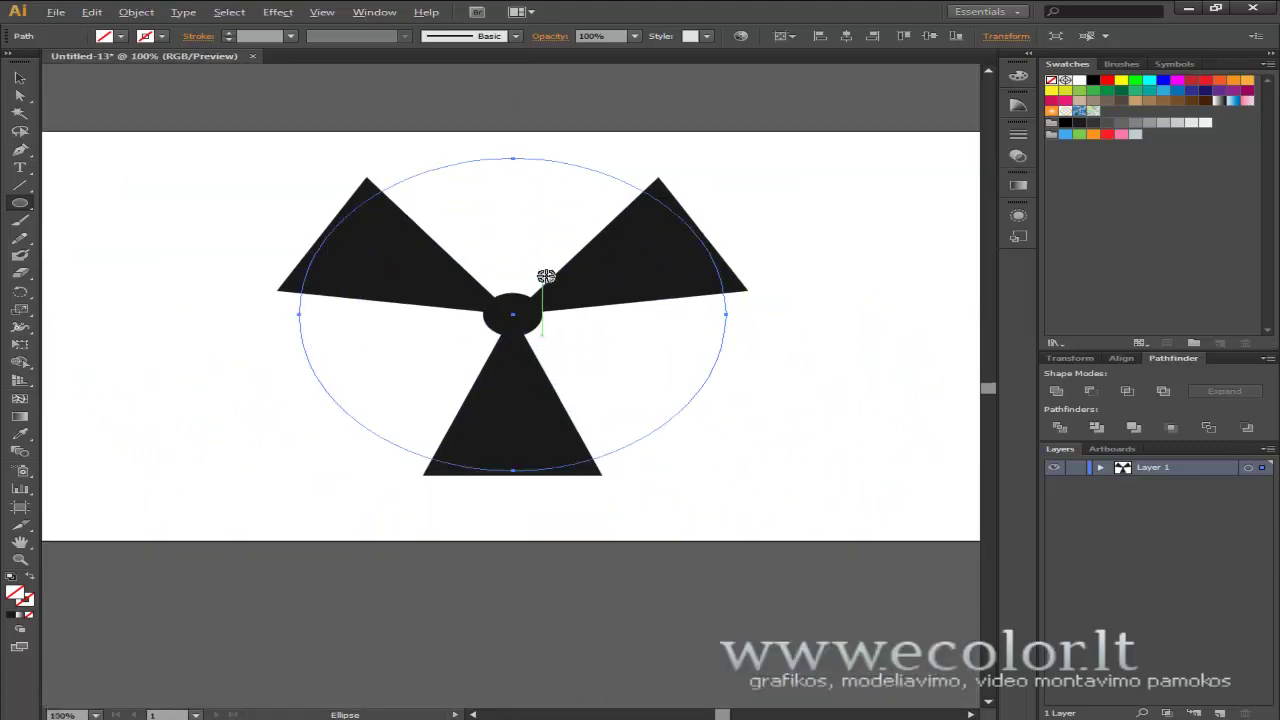
key("v")
mouse_move(190, 144)
left_mouse_down()
mouse_move(620, 371)
mouse_move(795, 515)
mouse_move(782, 500)
left_mouse_up()
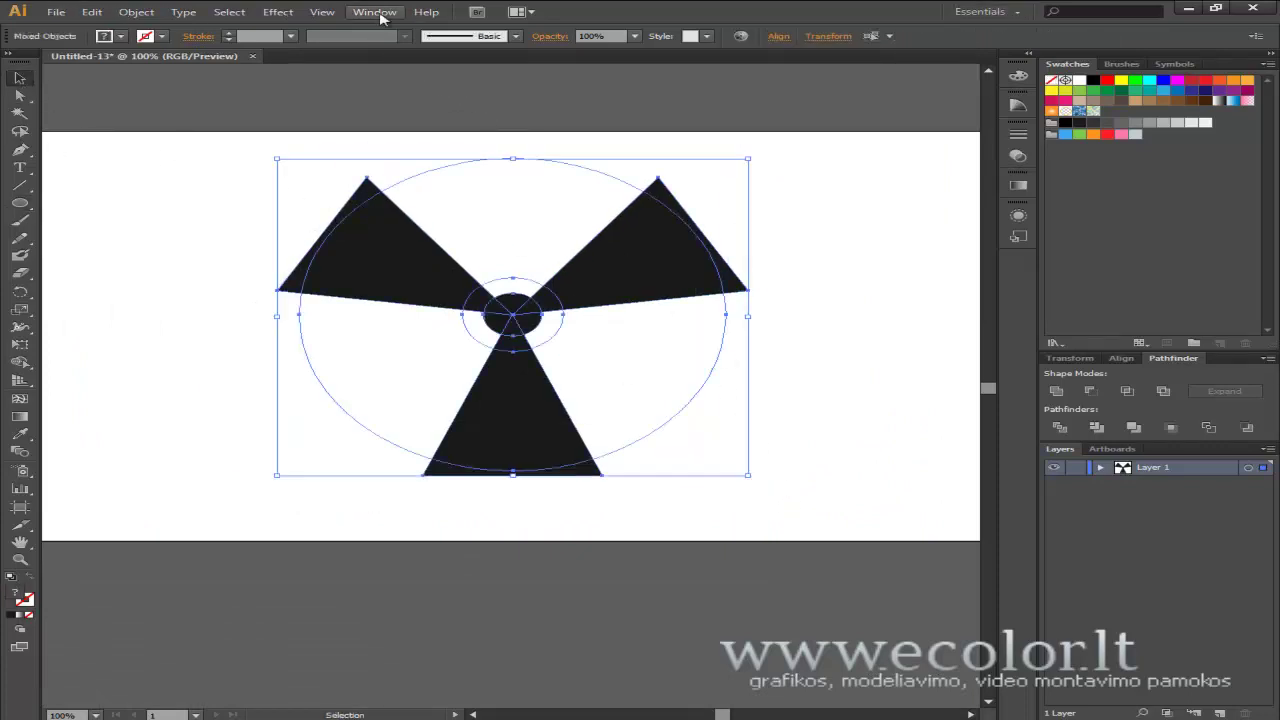
Step: Split the selected triangles and circles with Pathfinder Divide, then reselect the divided group
left_click(378, 12)
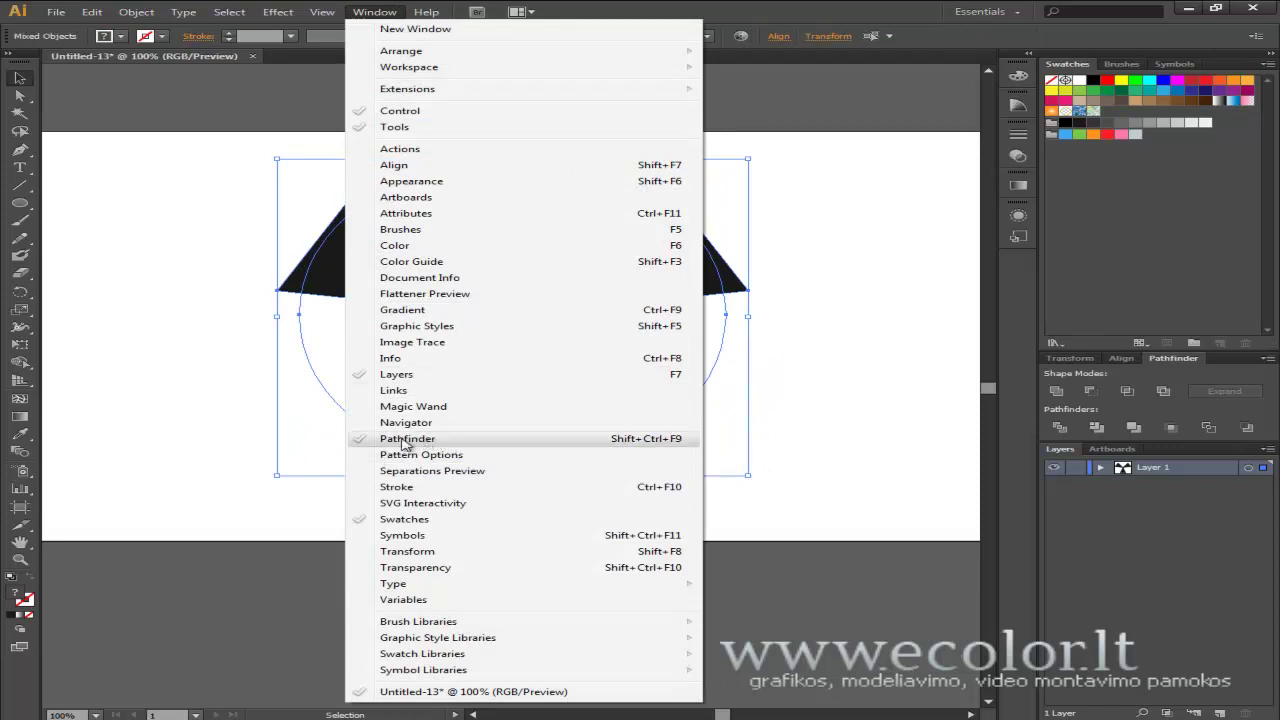
left_click(1174, 376)
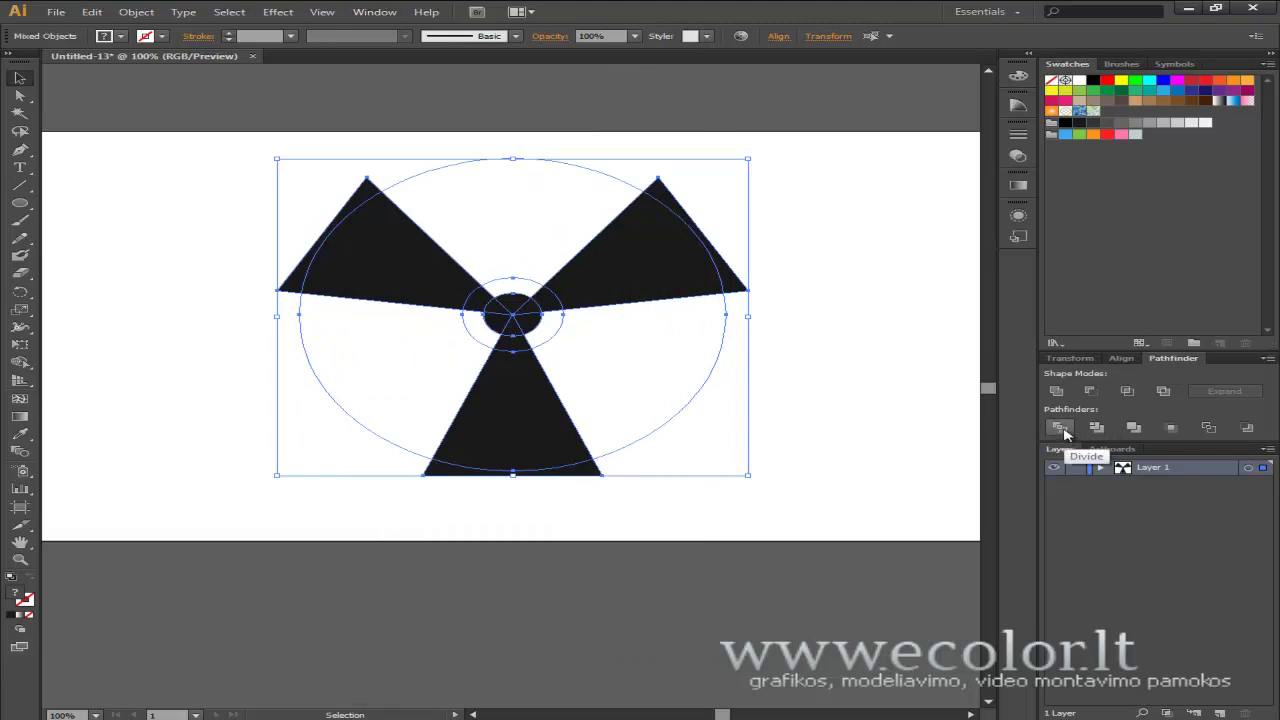
left_click(1060, 428)
left_click(840, 284)
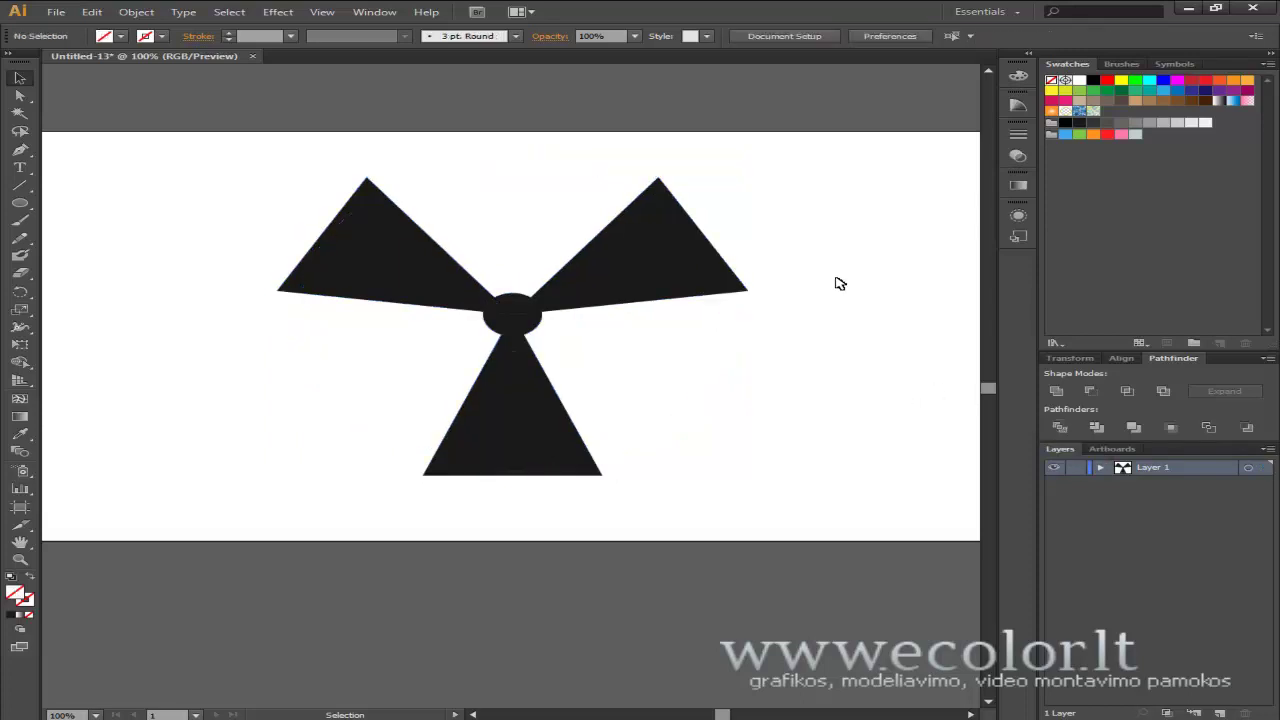
mouse_move(840, 173)
left_mouse_down()
mouse_move(383, 400)
mouse_move(222, 520)
left_mouse_up()
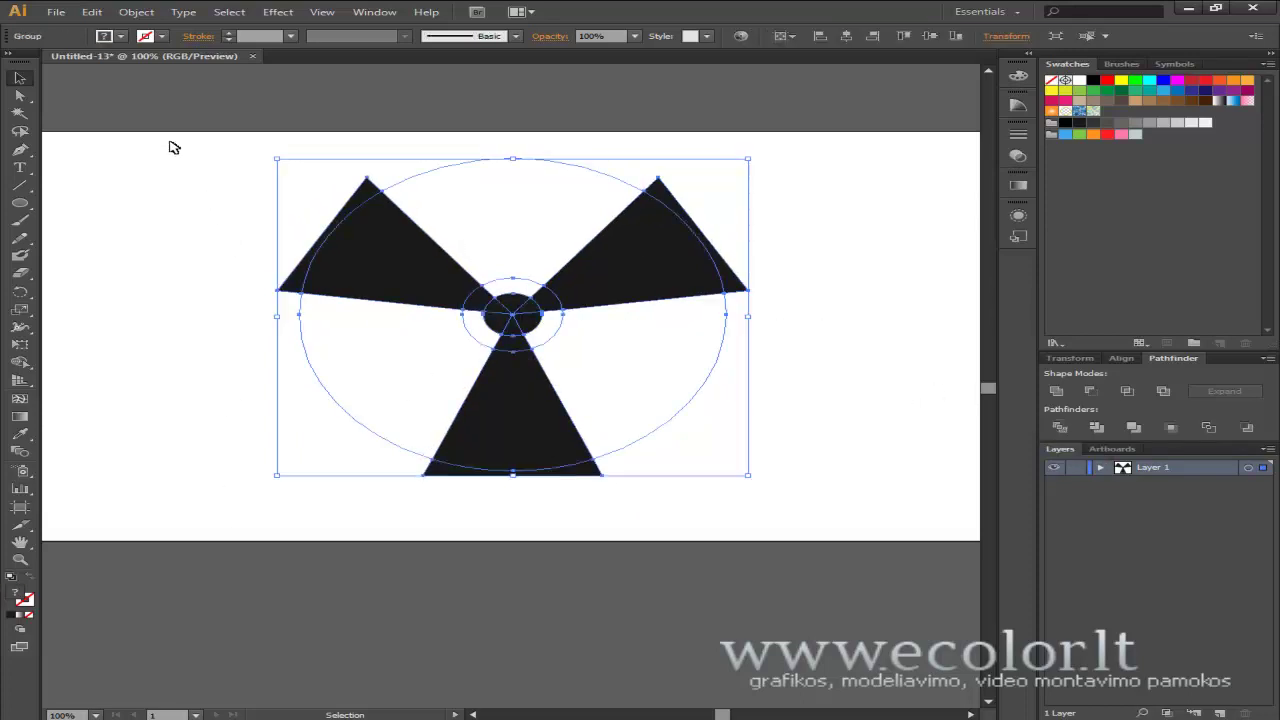
Step: Ungroup the divided pieces and delete the outer slivers of the left, bottom and right blades
left_click(137, 14)
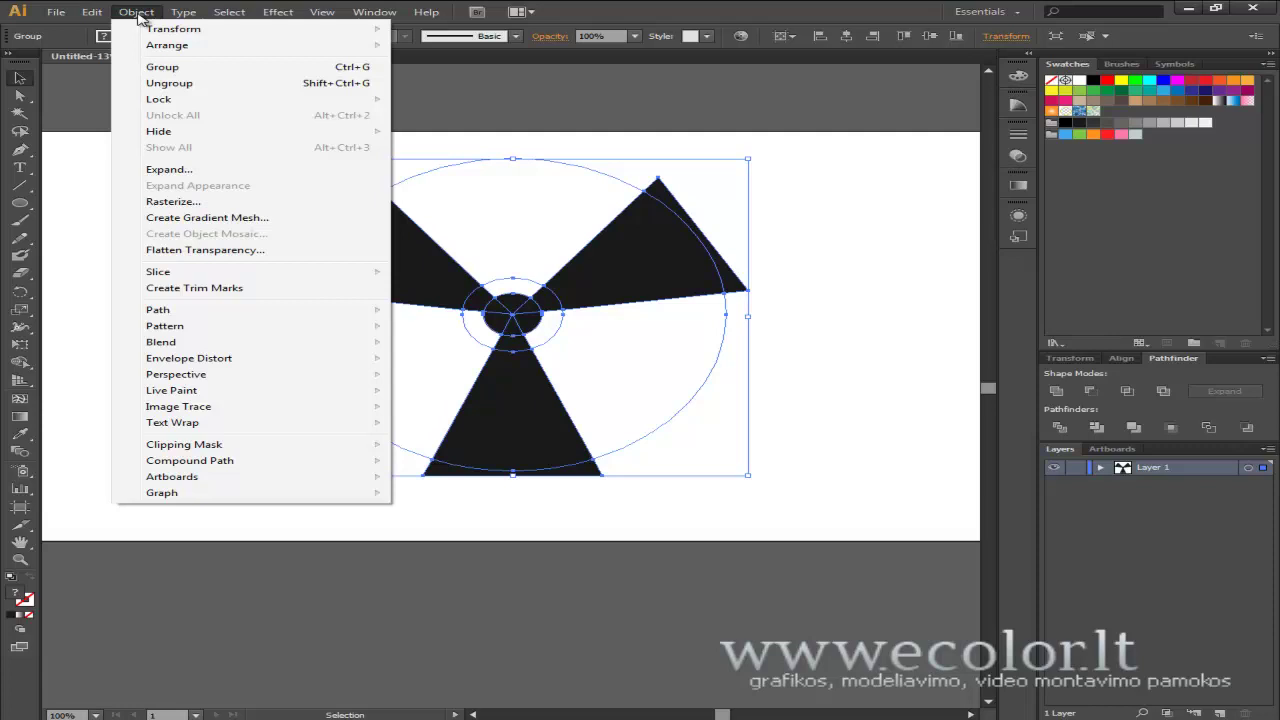
left_click(170, 84)
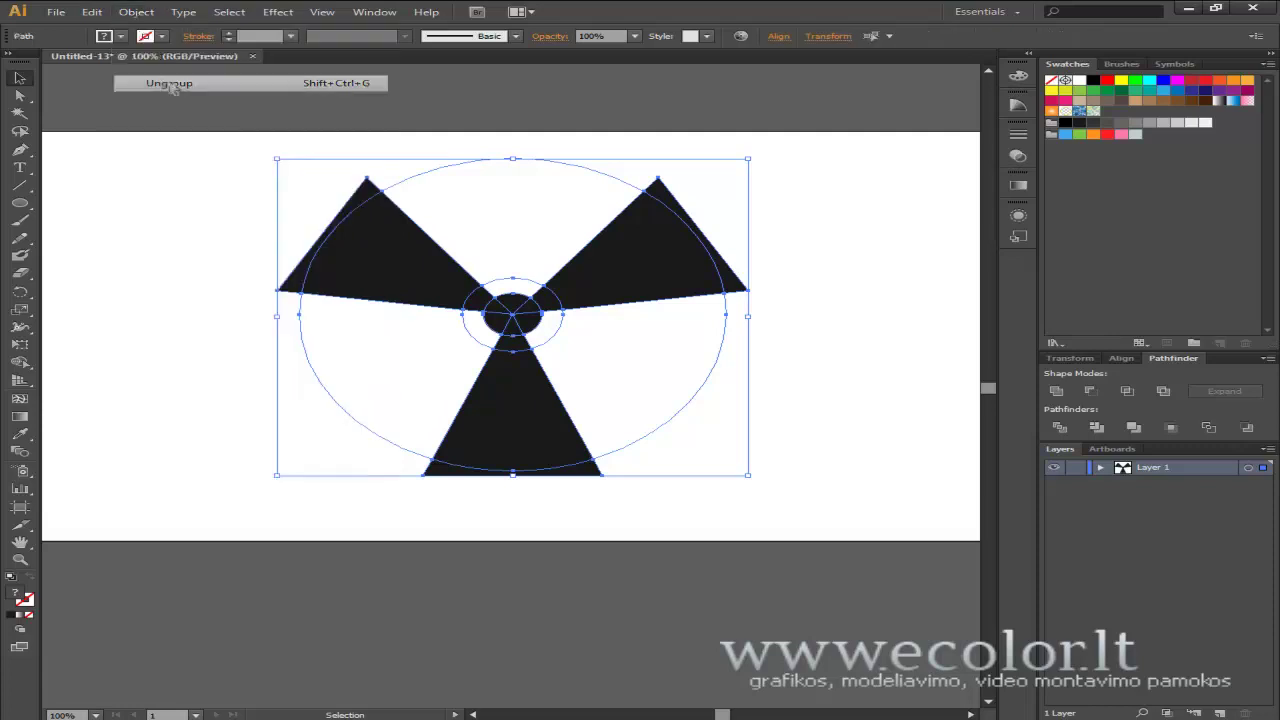
left_click(103, 211)
key("ctrl+plus")
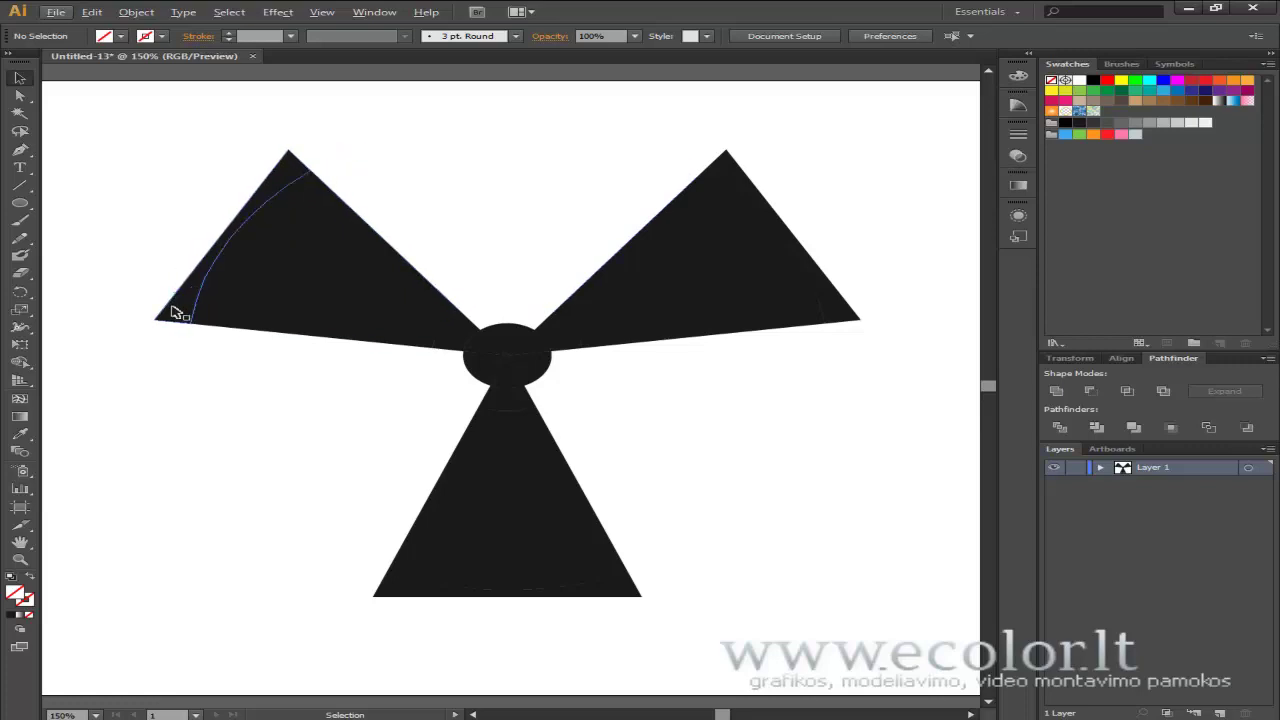
left_click(180, 290)
key("Delete")
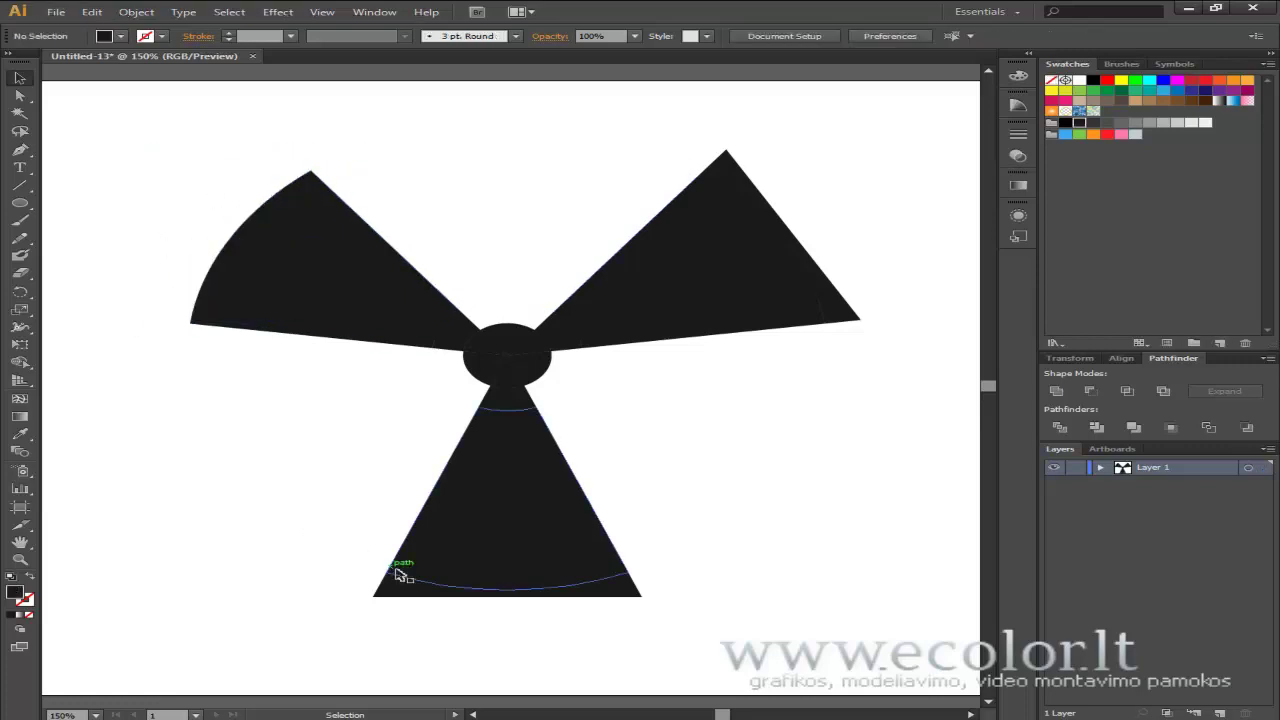
left_click(430, 592)
key("Delete")
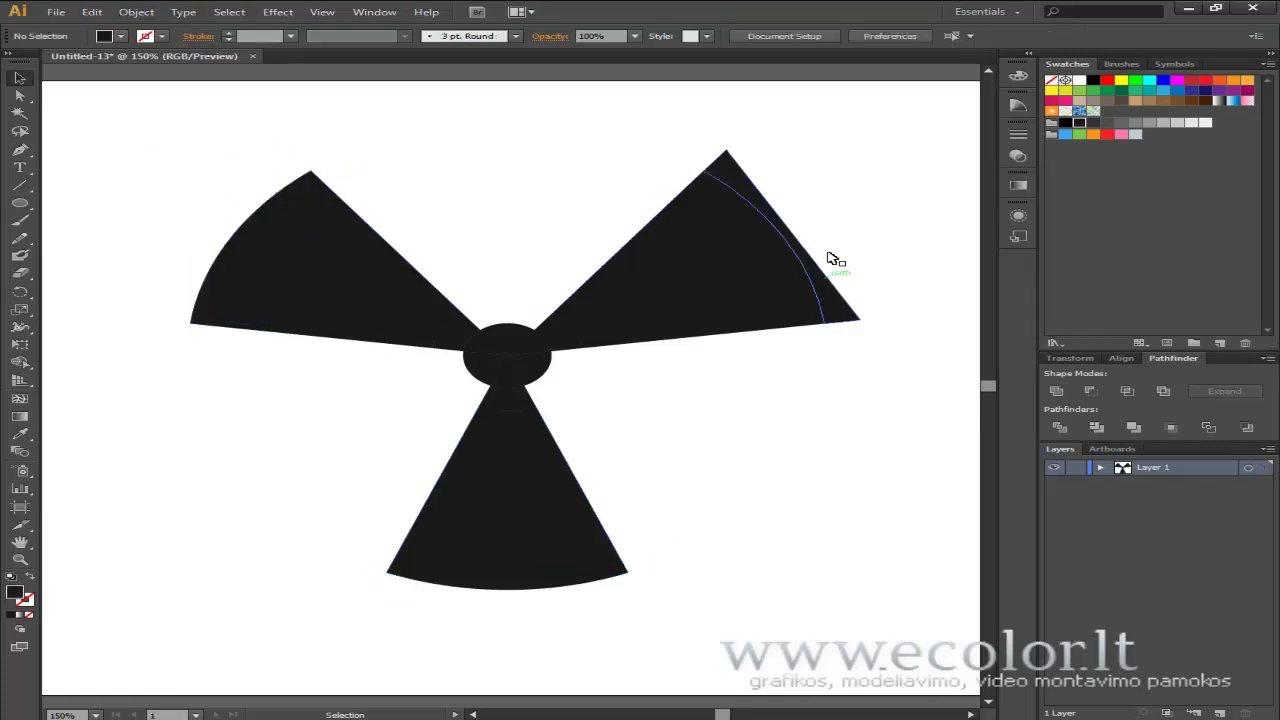
left_click(750, 191)
key("Delete")
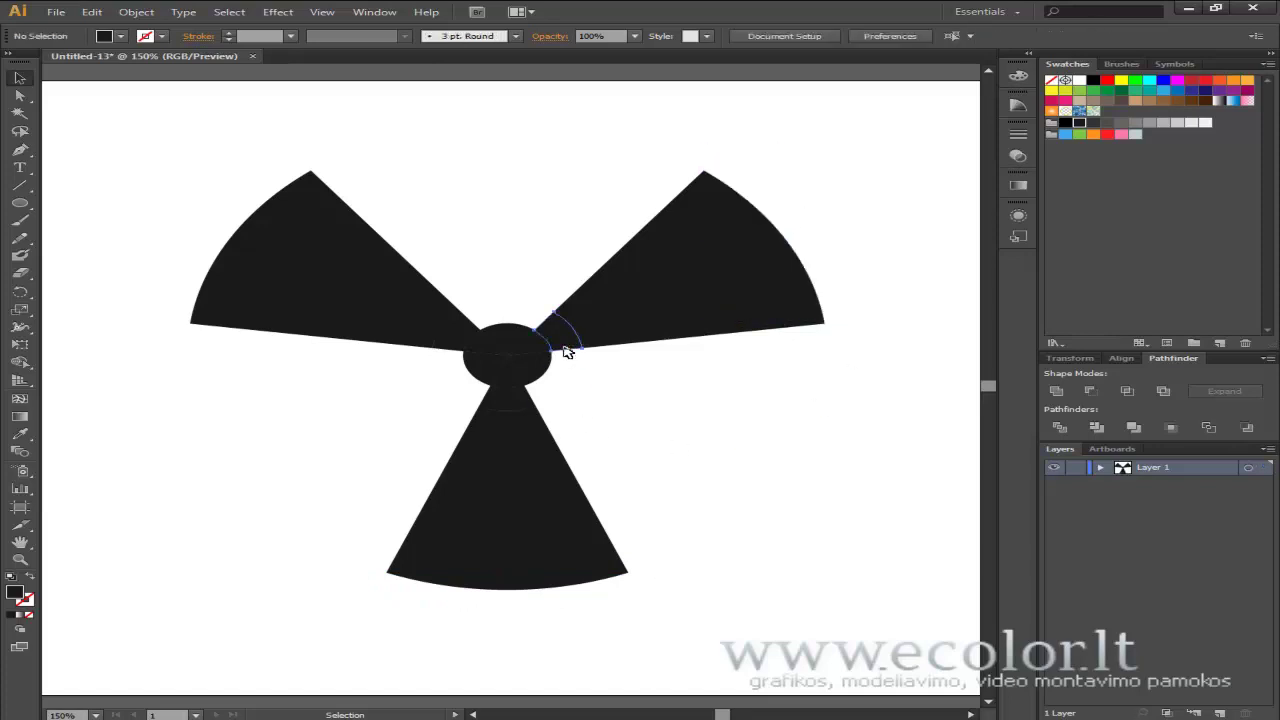
Step: Delete the inner pieces near the centre, leaving a white gap around the hub
left_click(563, 337)
key("Delete")
left_click(457, 343)
key("Delete")
left_click(512, 396)
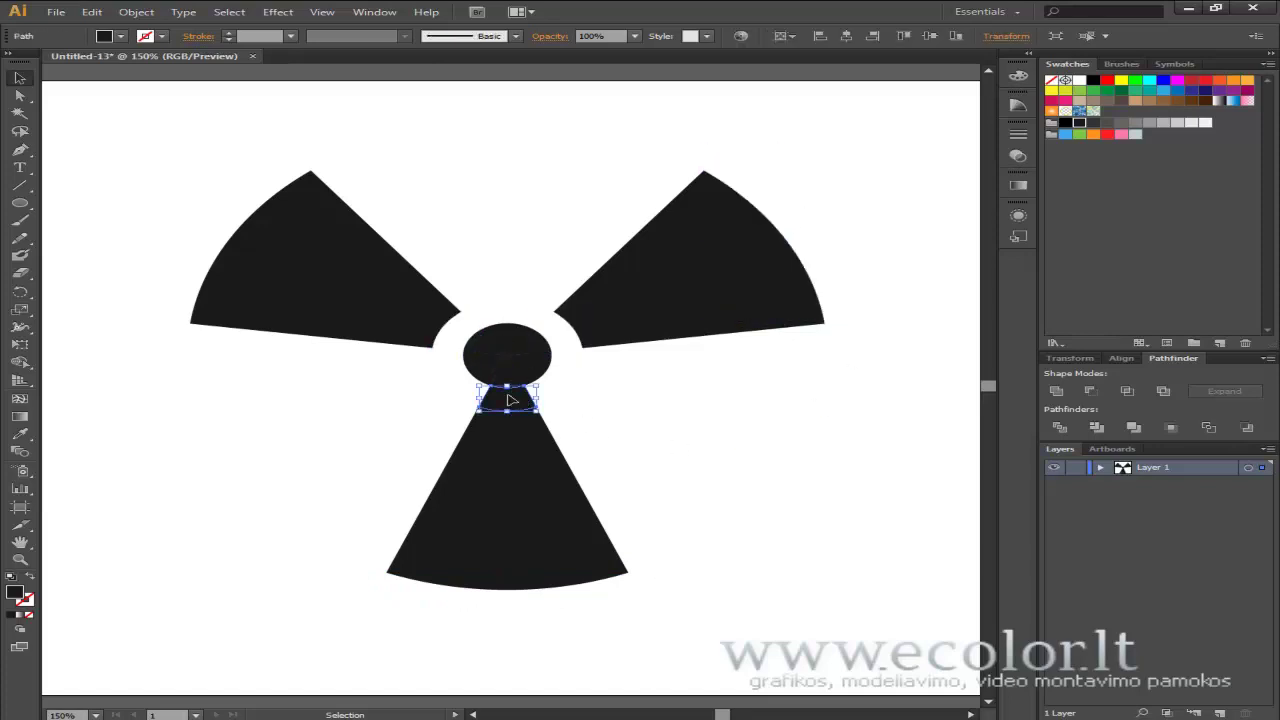
key("Delete")
scroll(615, 322, "down", 2, "alt")
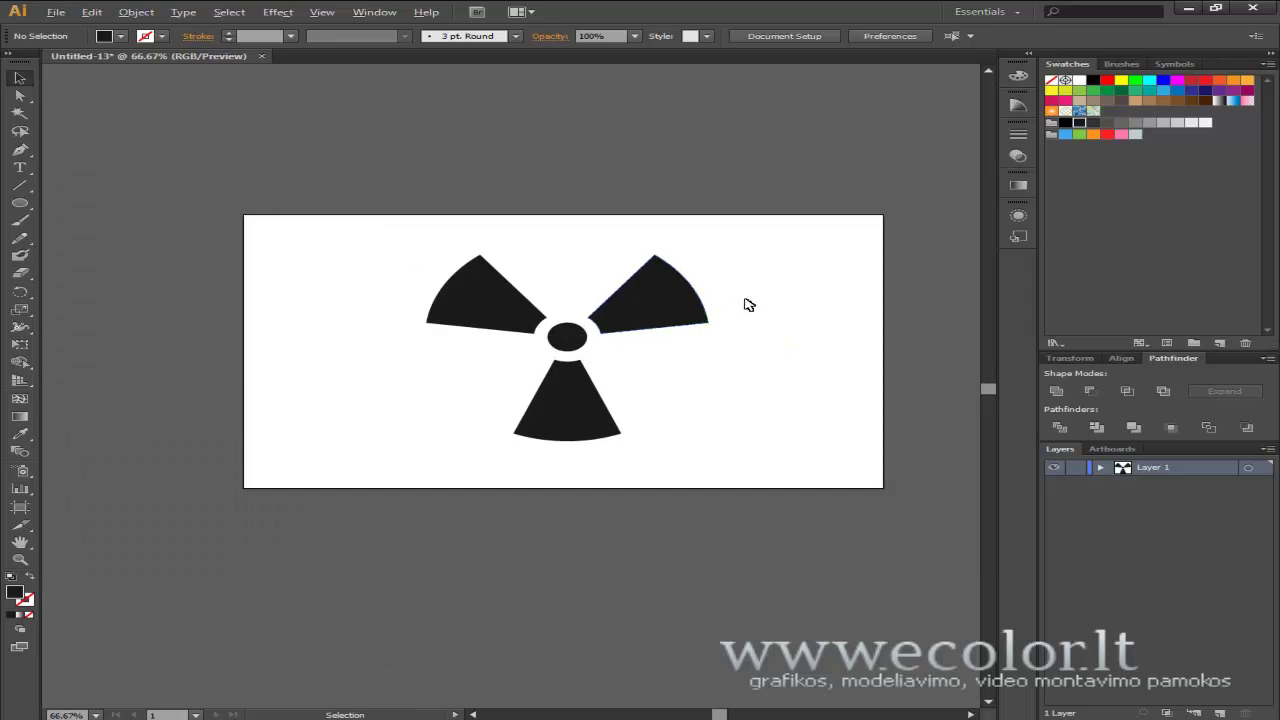
scroll(729, 297, "up", 1, "alt")
scroll(470, 275, "up", 1, "alt")
scroll(105, 332, "down", 1, "alt")
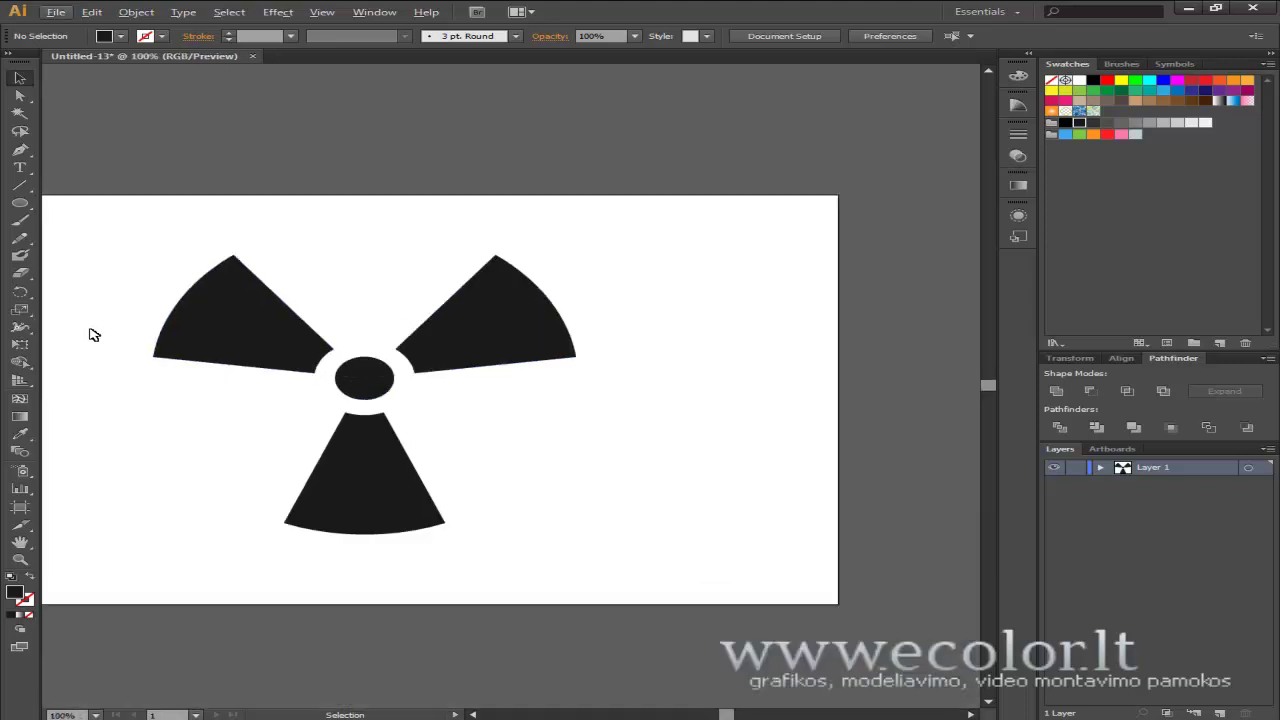
Step: Draw a large yellow circle centred on the trefoil
left_click(30, 205)
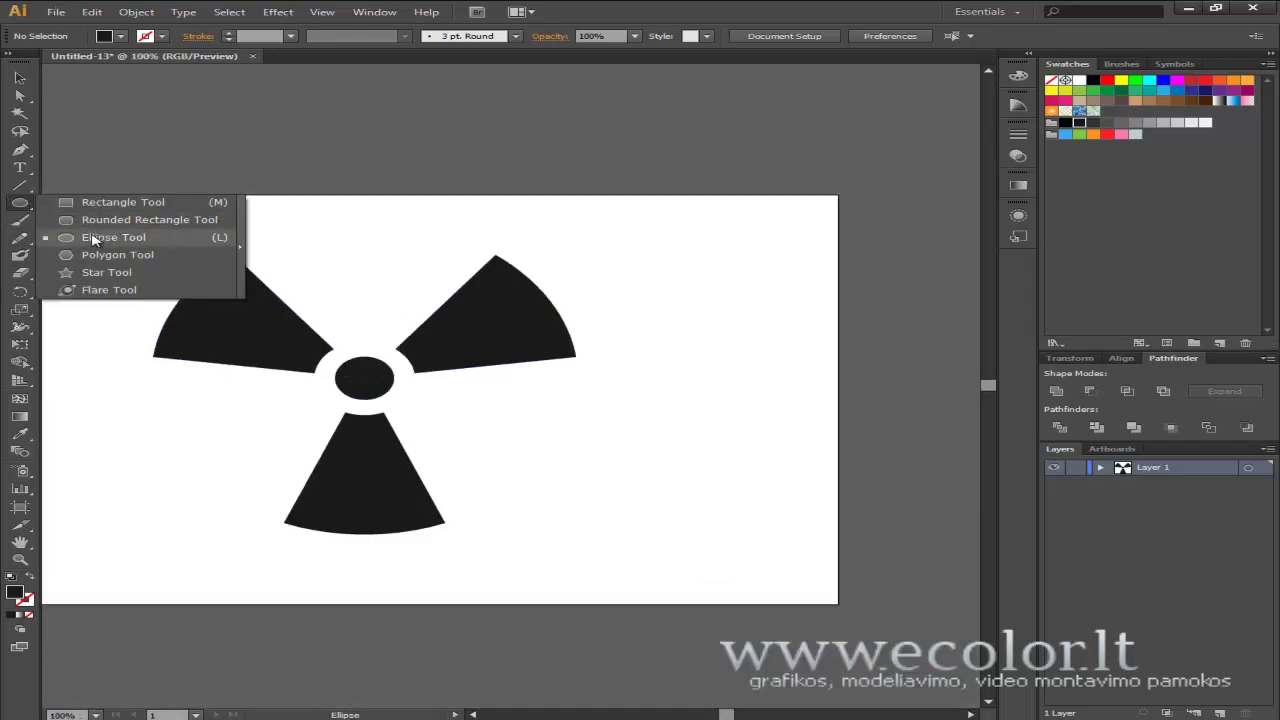
left_click(113, 237)
left_click_drag(727, 710, 720, 710)
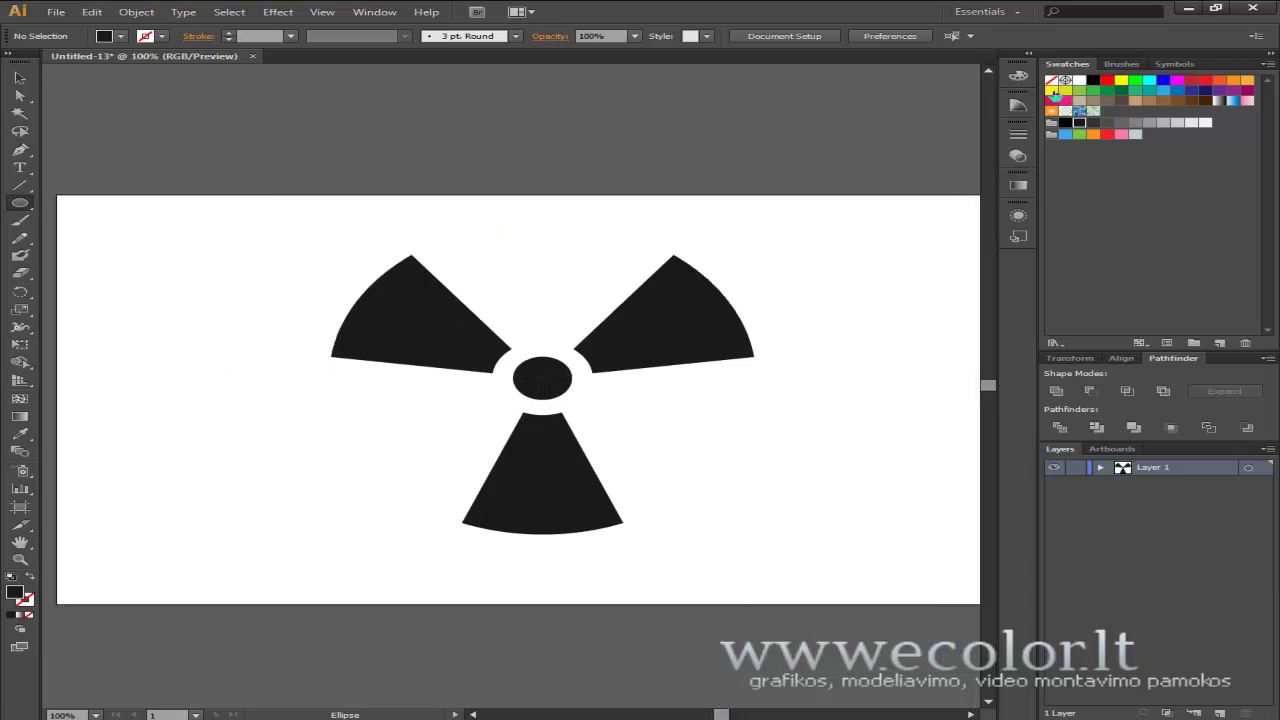
left_click(1055, 92)
scroll(554, 390, "up", 2)
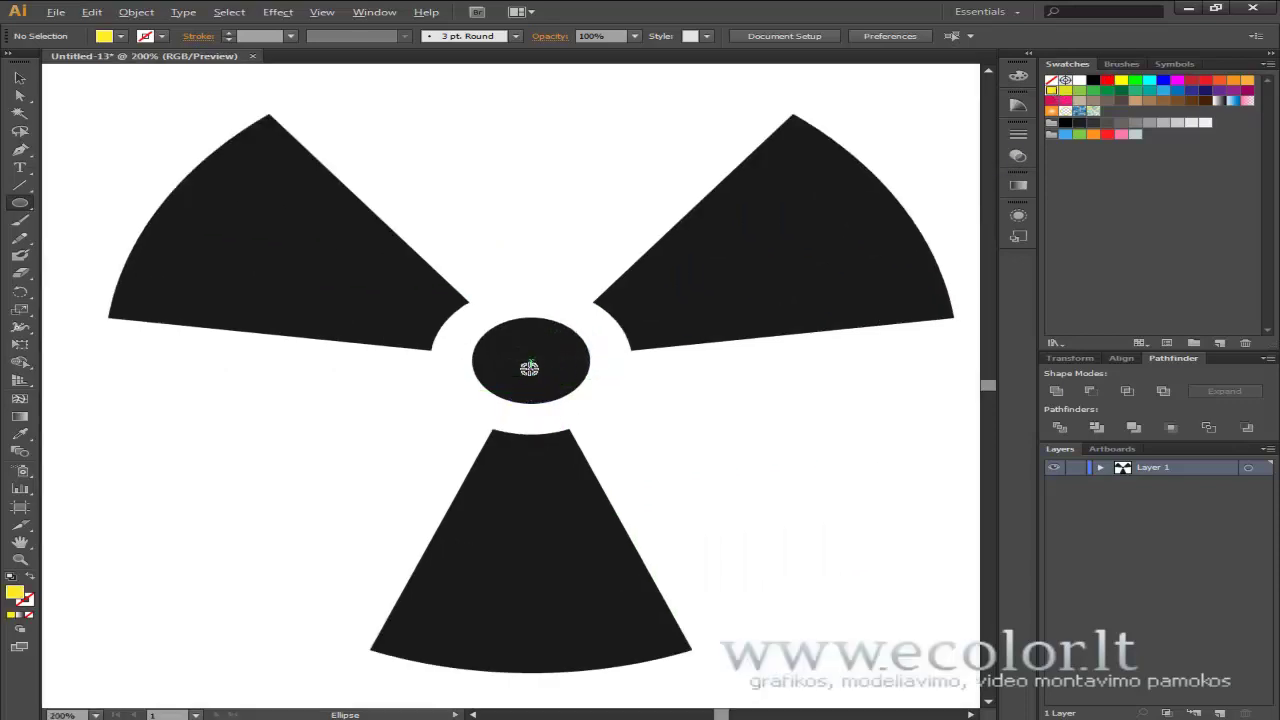
key("alt")
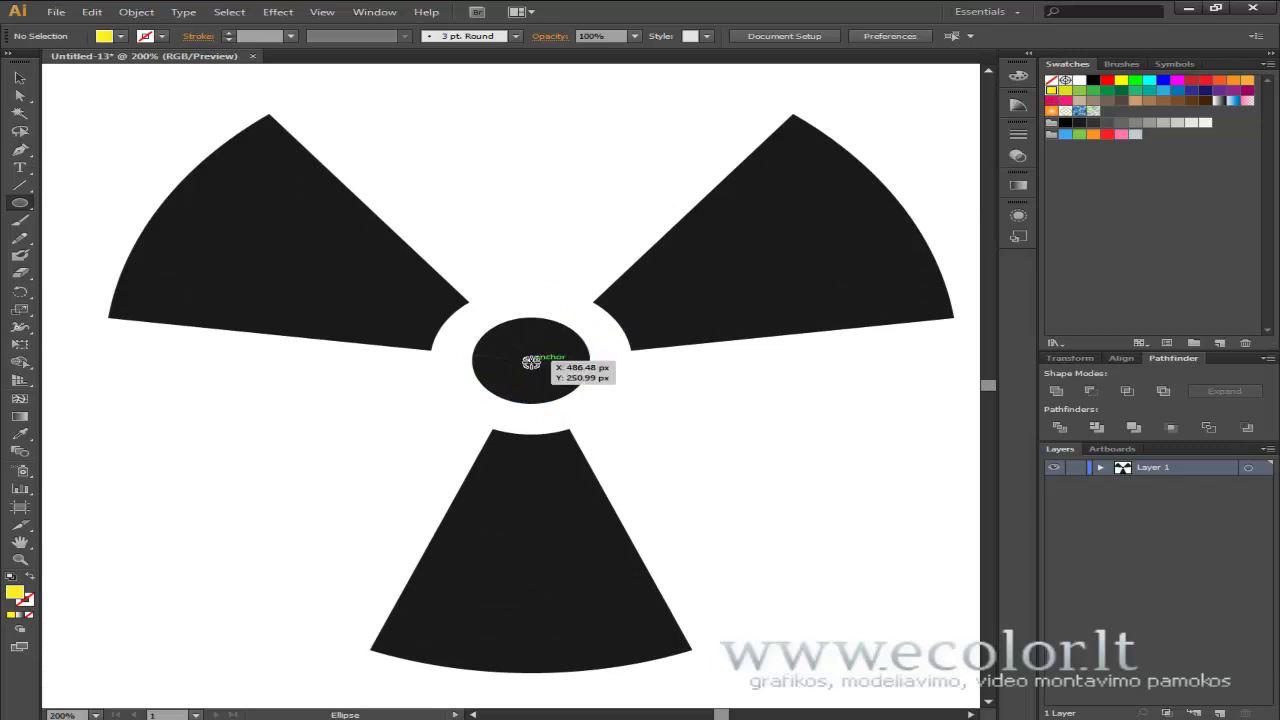
mouse_move(530, 360)
left_mouse_down()
mouse_move(838, 538)
mouse_move(537, 601)
left_mouse_up()
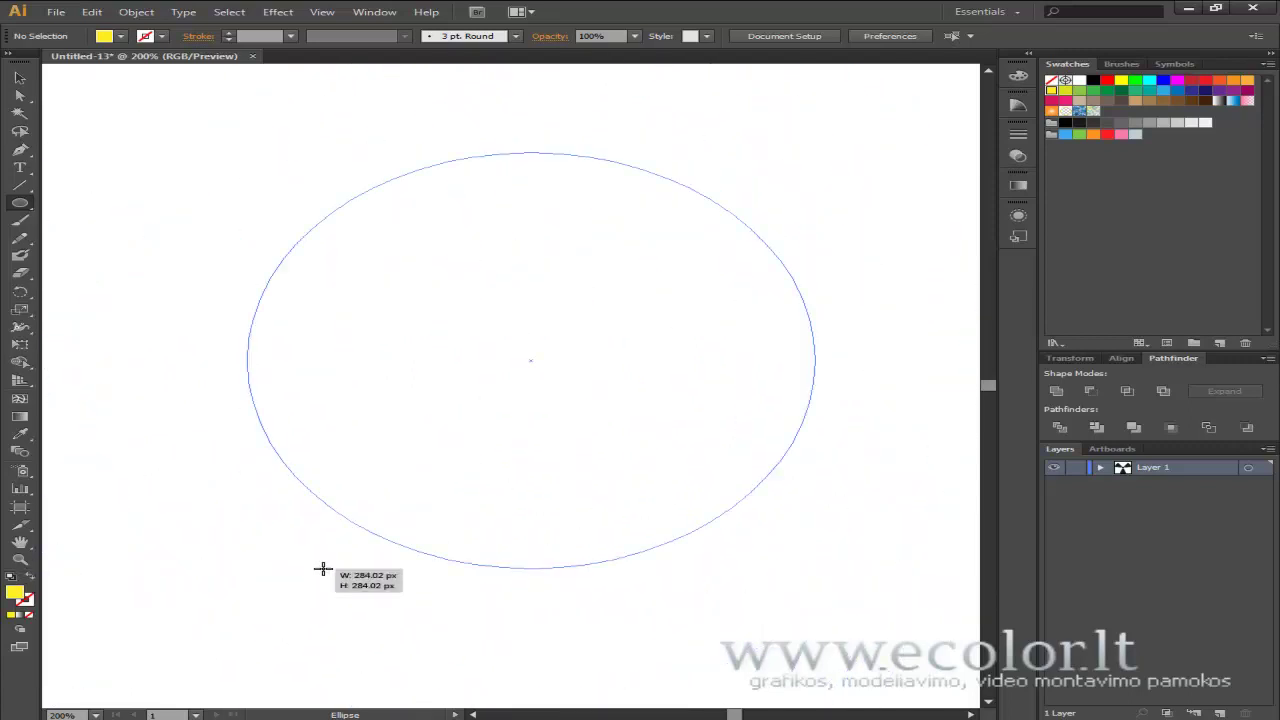
left_click_drag(537, 601, 685, 533)
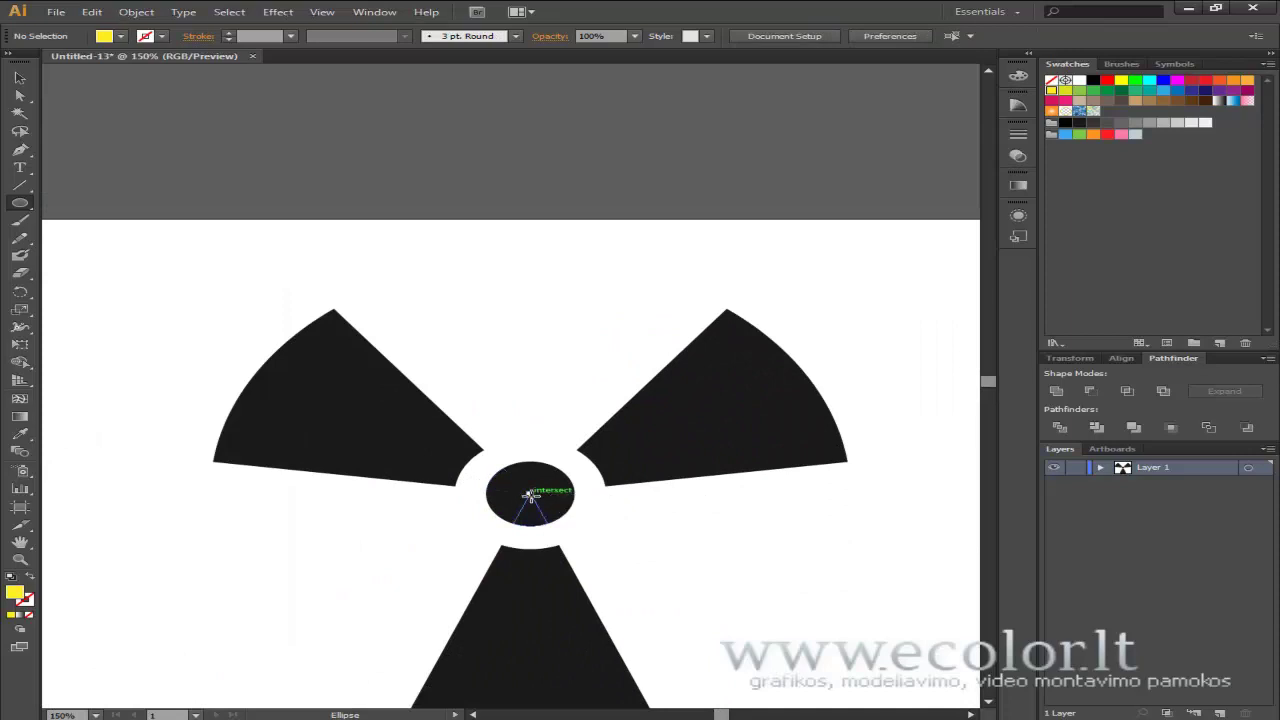
left_click_drag(530, 492, 880, 690)
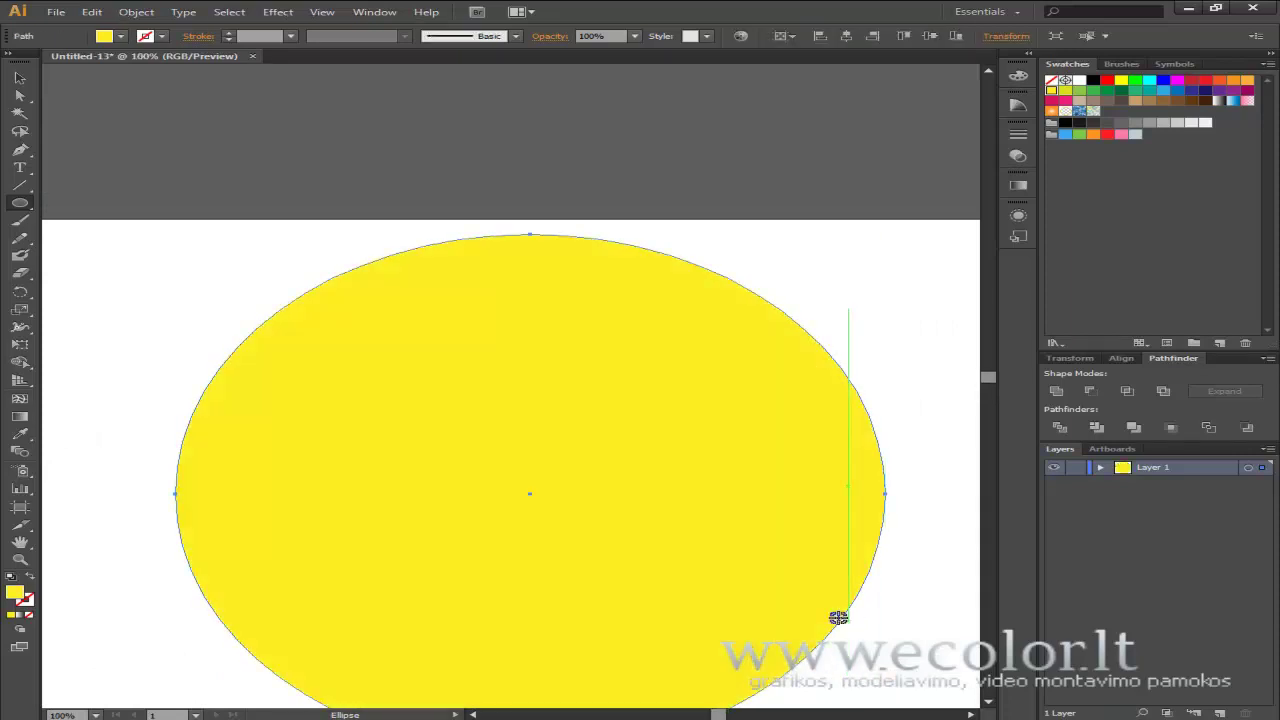
Step: Send the yellow circle to the back so the black blades sit on yellow
scroll(371, 251, "down", 3)
key("v")
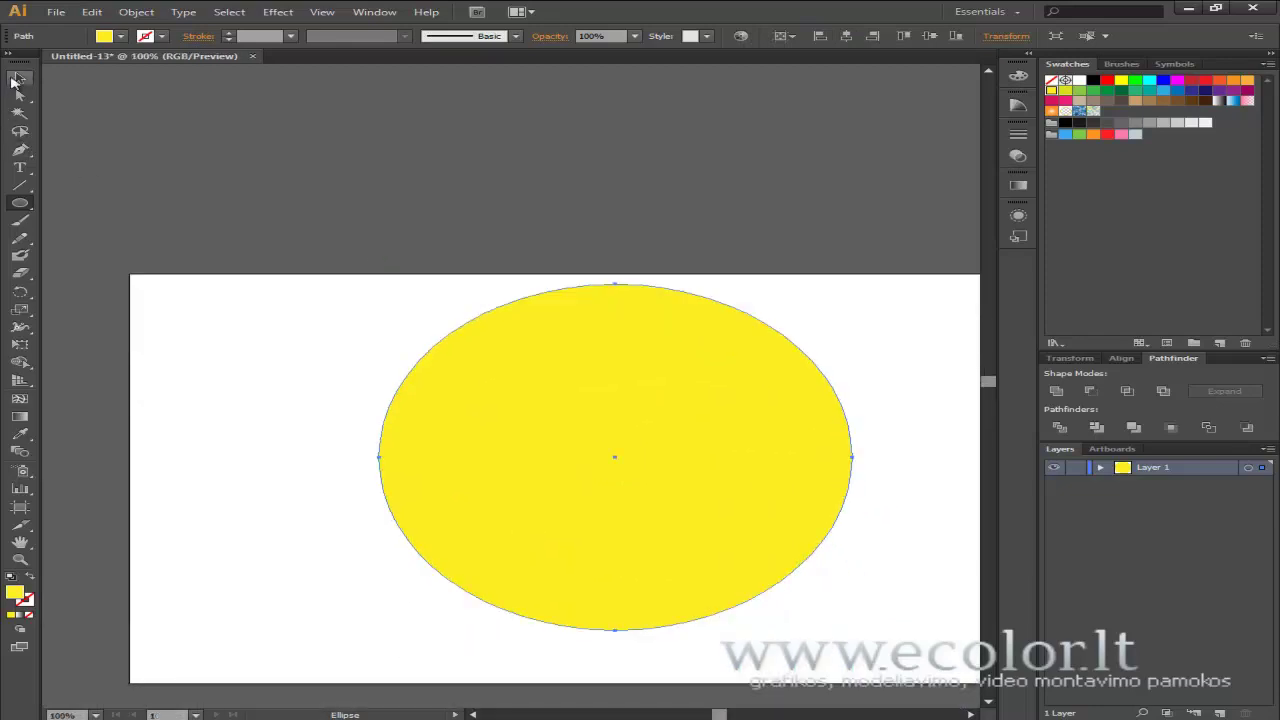
left_click(136, 12)
mouse_move(167, 45)
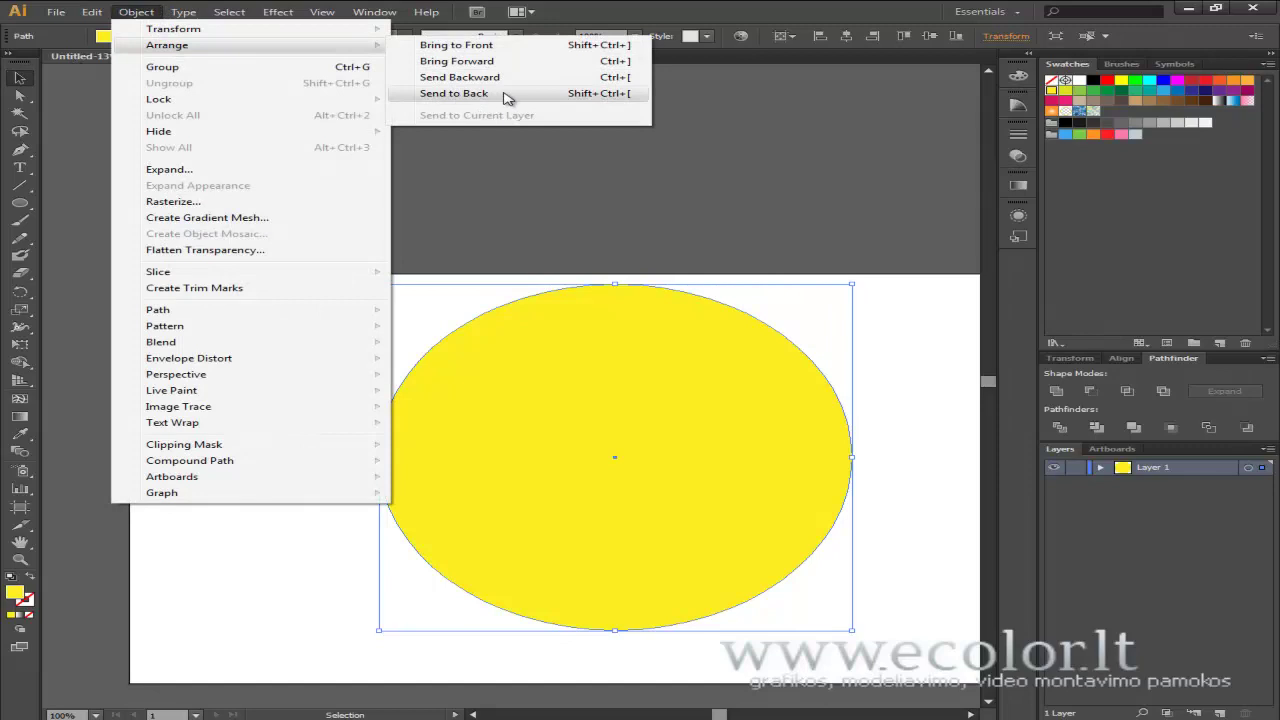
left_click(505, 93)
left_click(277, 465)
scroll(517, 326, "down", 3)
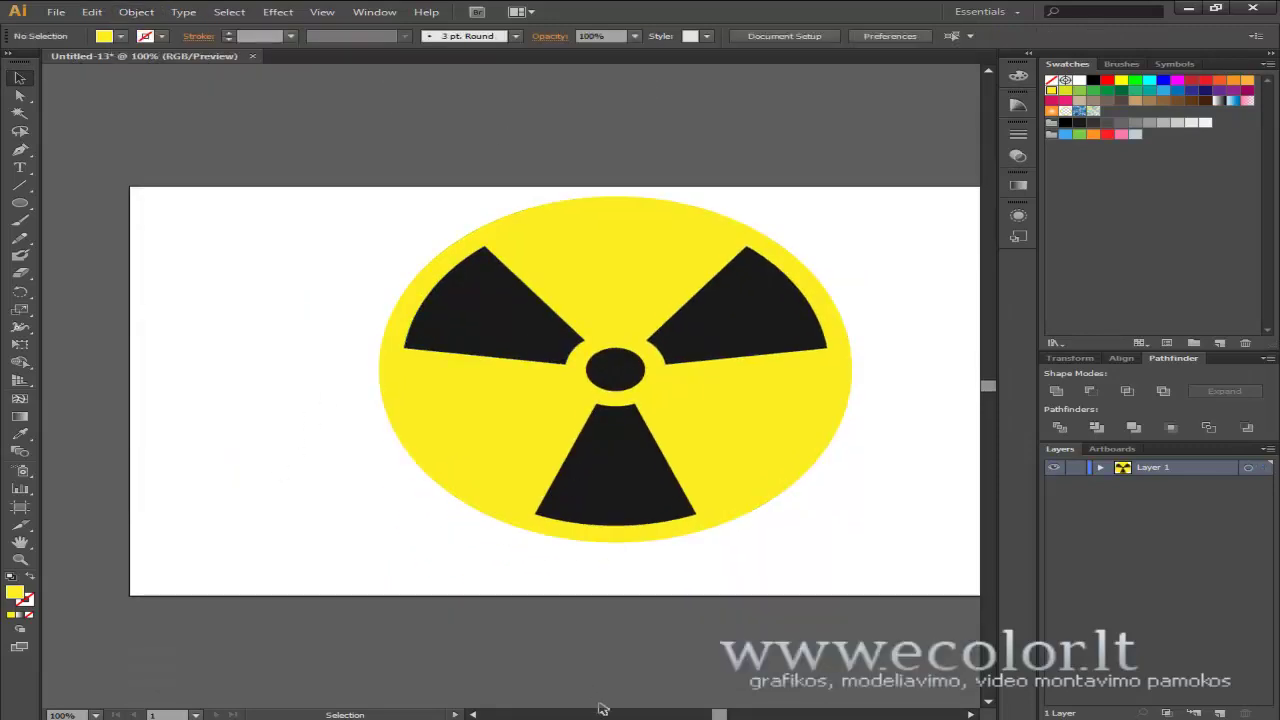
scroll(724, 716, "right", 3)
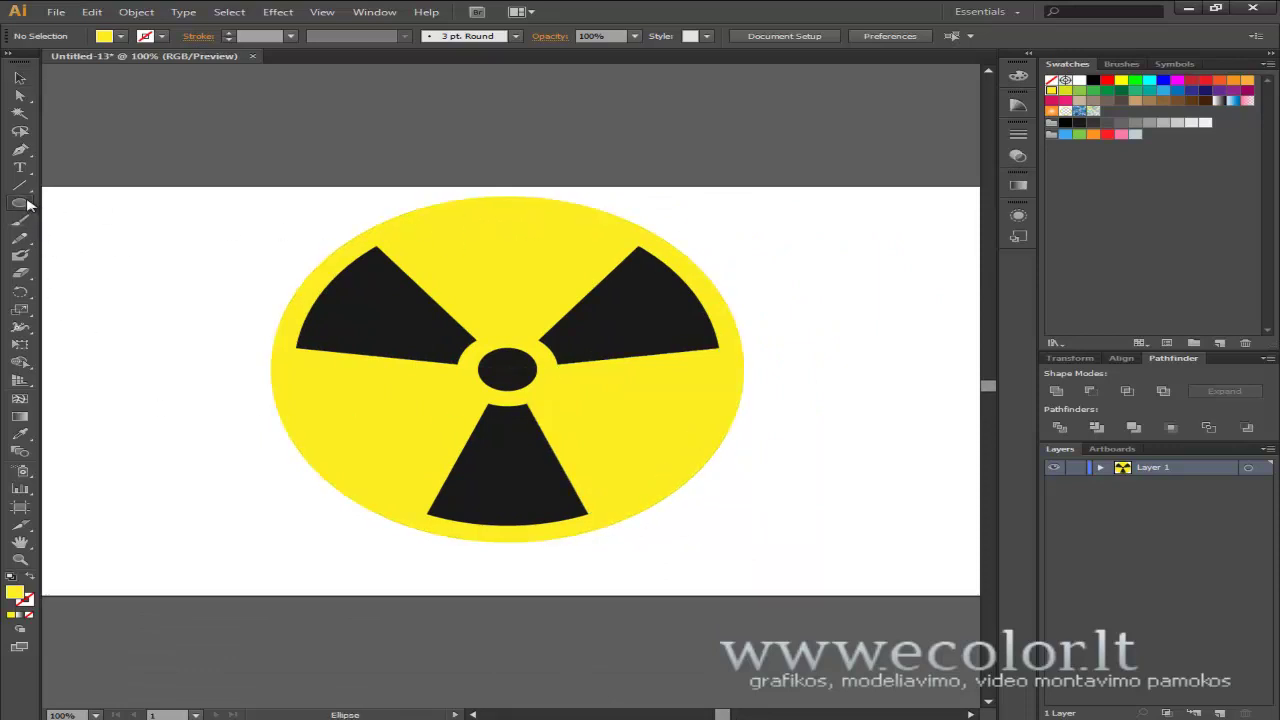
Step: Draw a black circle slightly larger than the yellow disc and send it to the back
left_click_drag(27, 204, 133, 247)
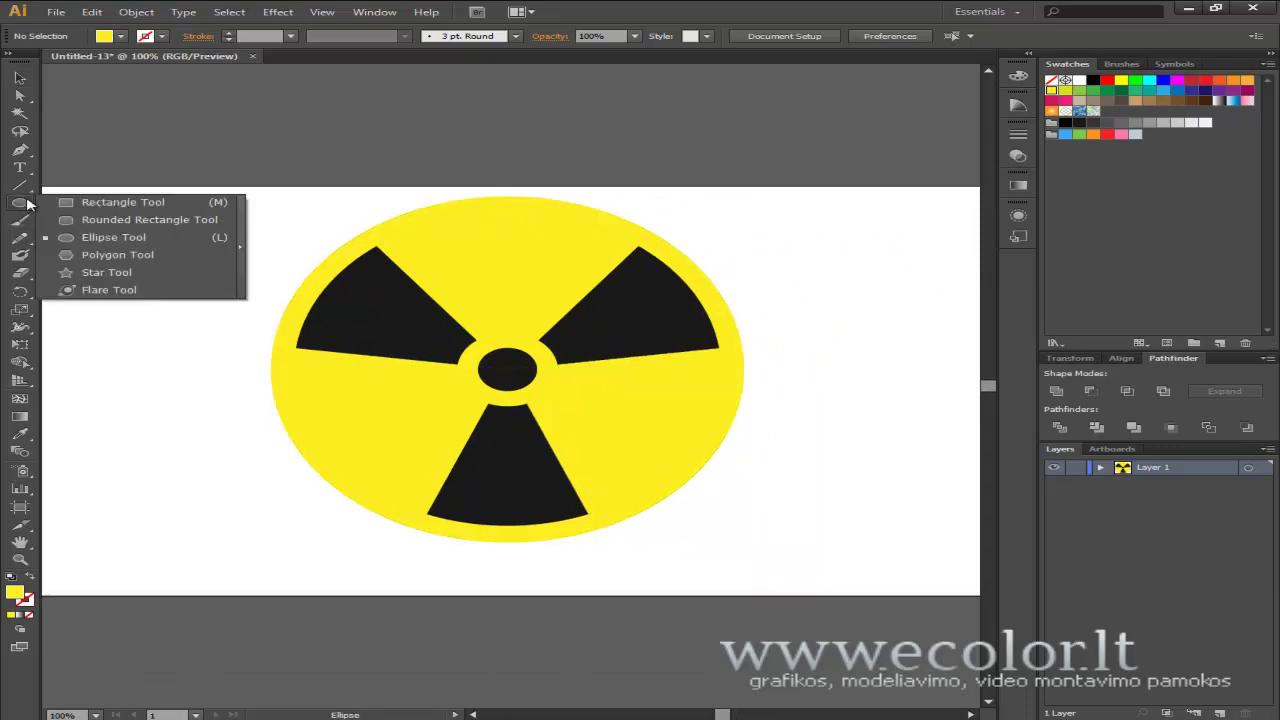
left_click(133, 247)
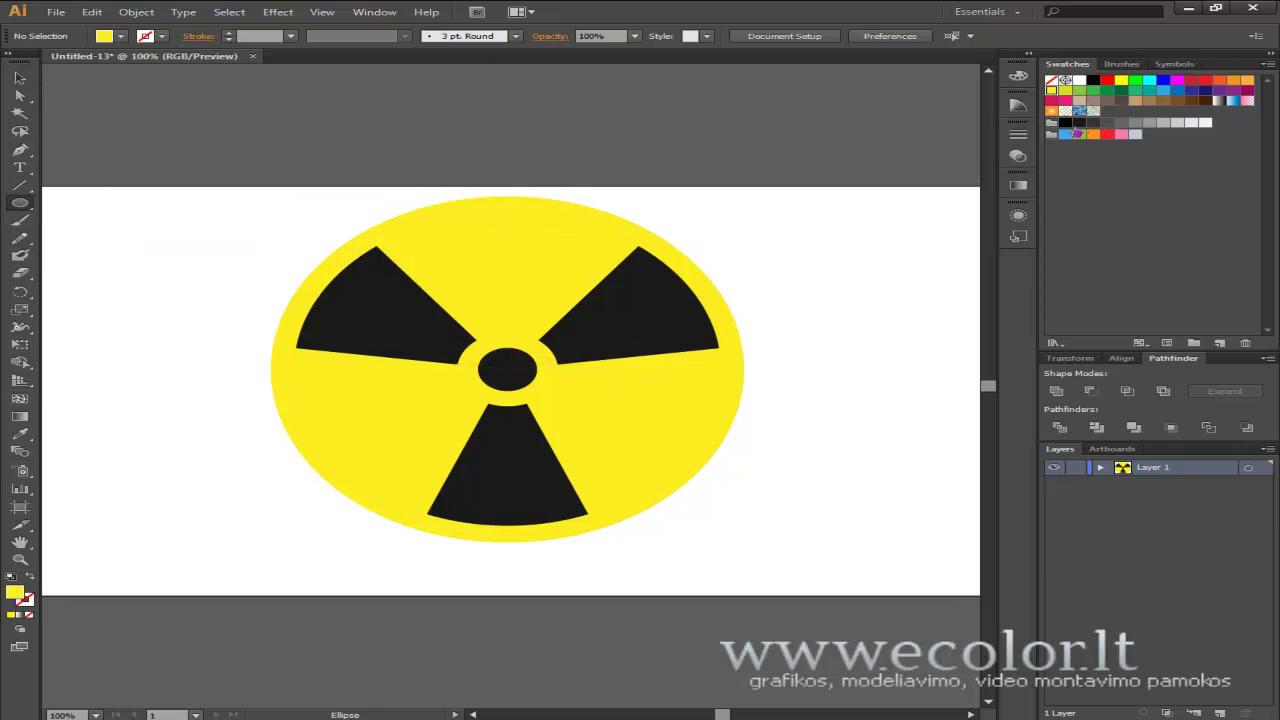
left_click(1080, 124)
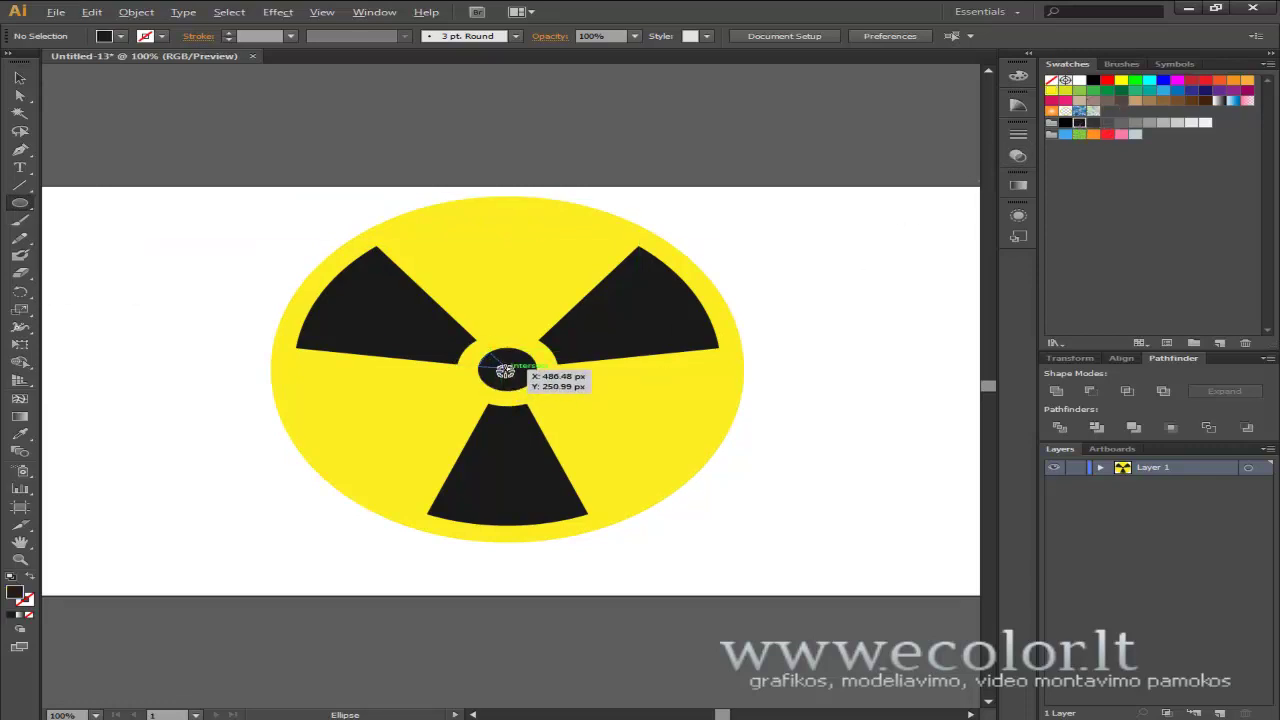
left_click_drag(507, 370, 764, 504)
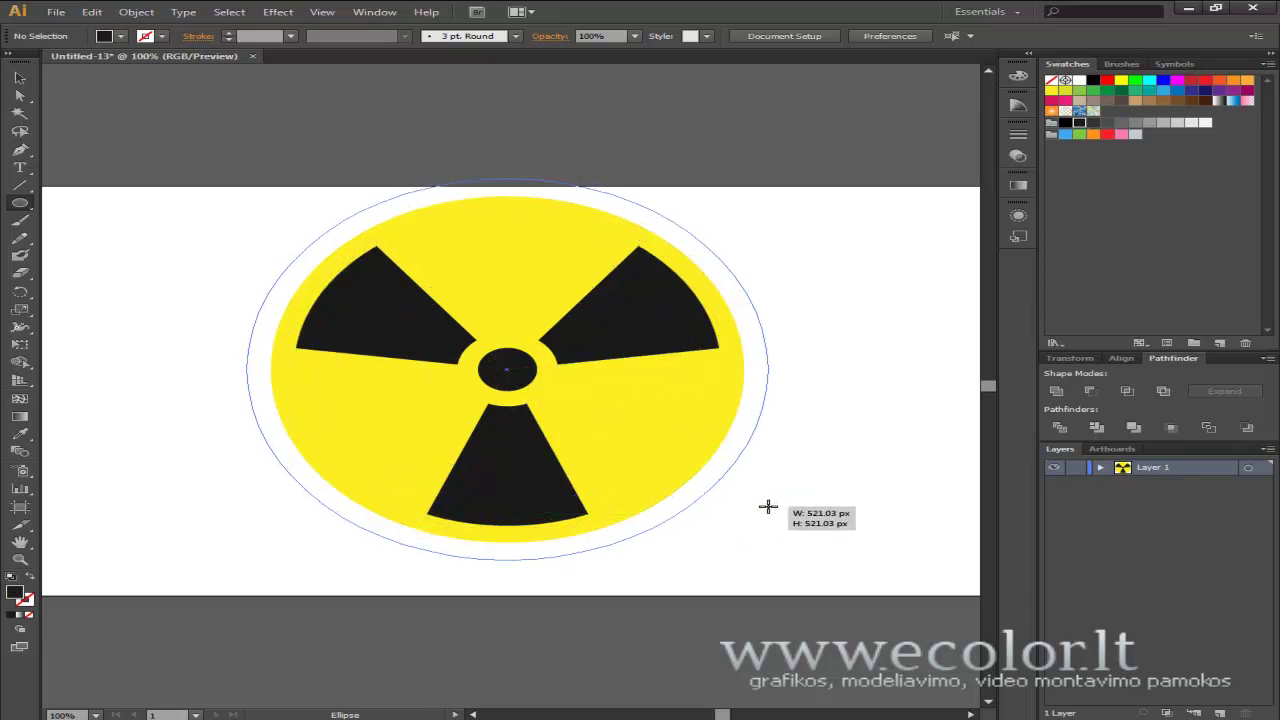
left_click_drag(764, 504, 771, 506)
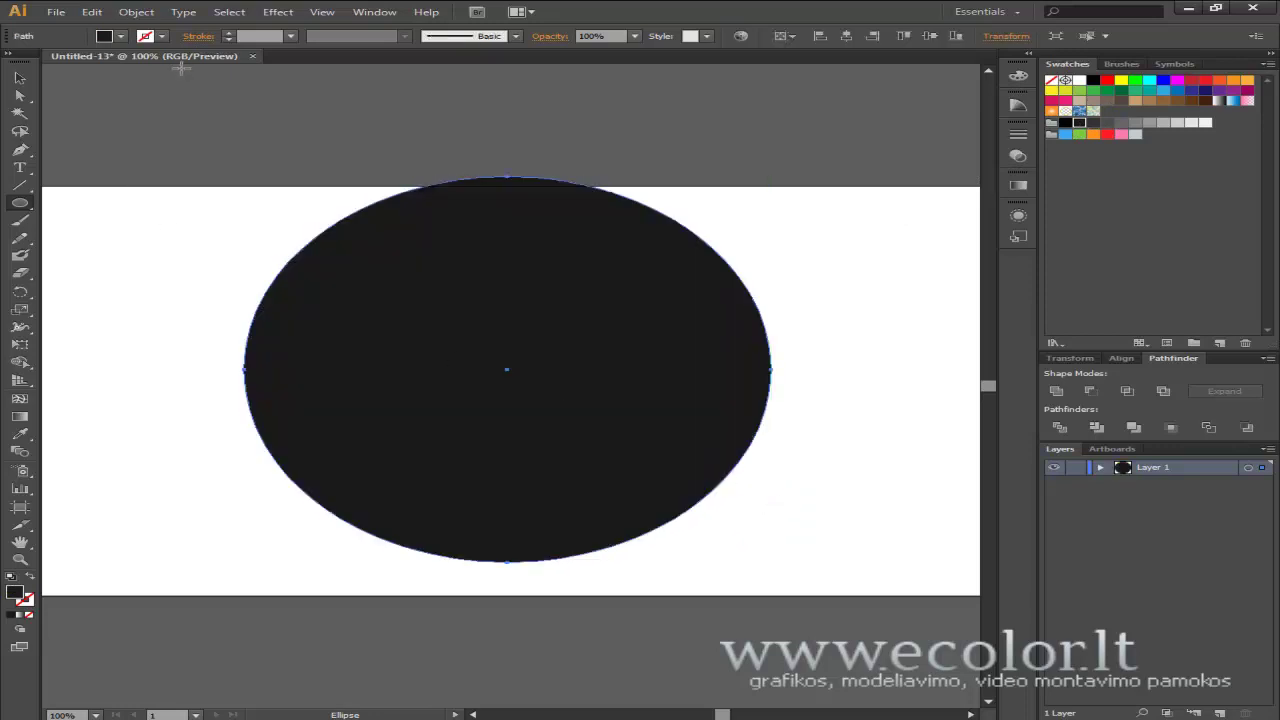
left_click(156, 12)
mouse_move(167, 45)
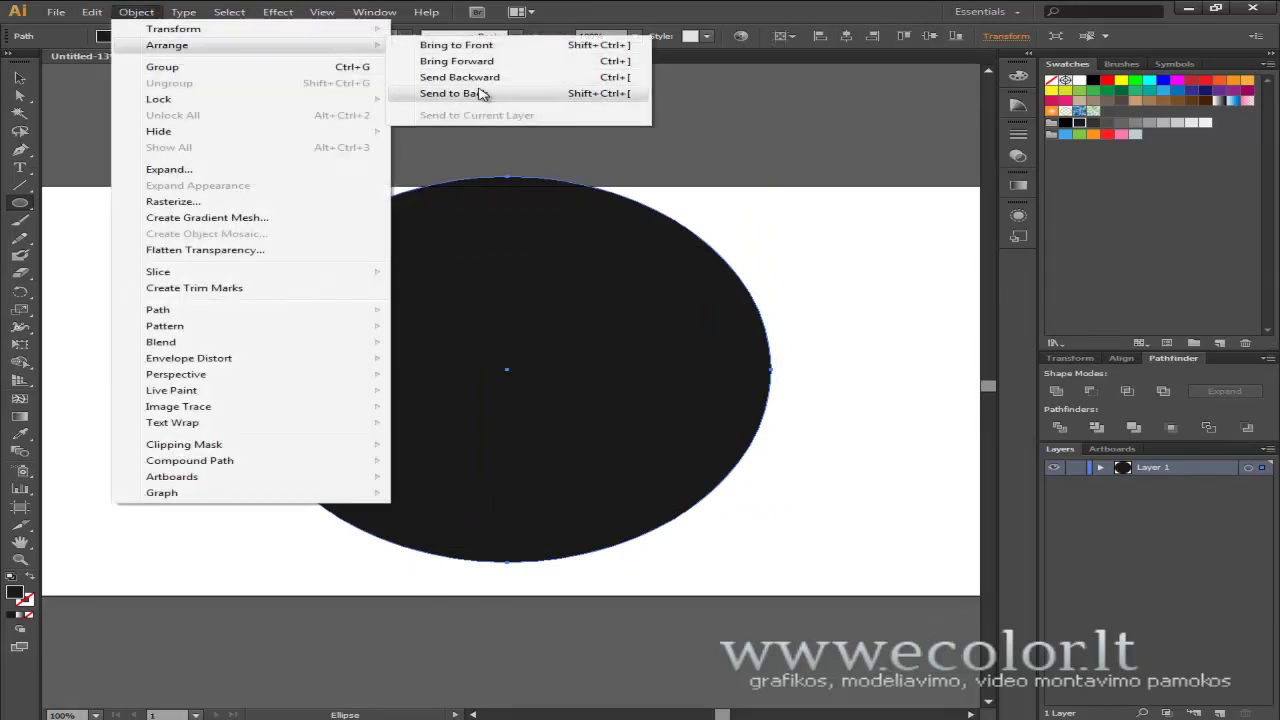
left_click(453, 93)
left_click(19, 77)
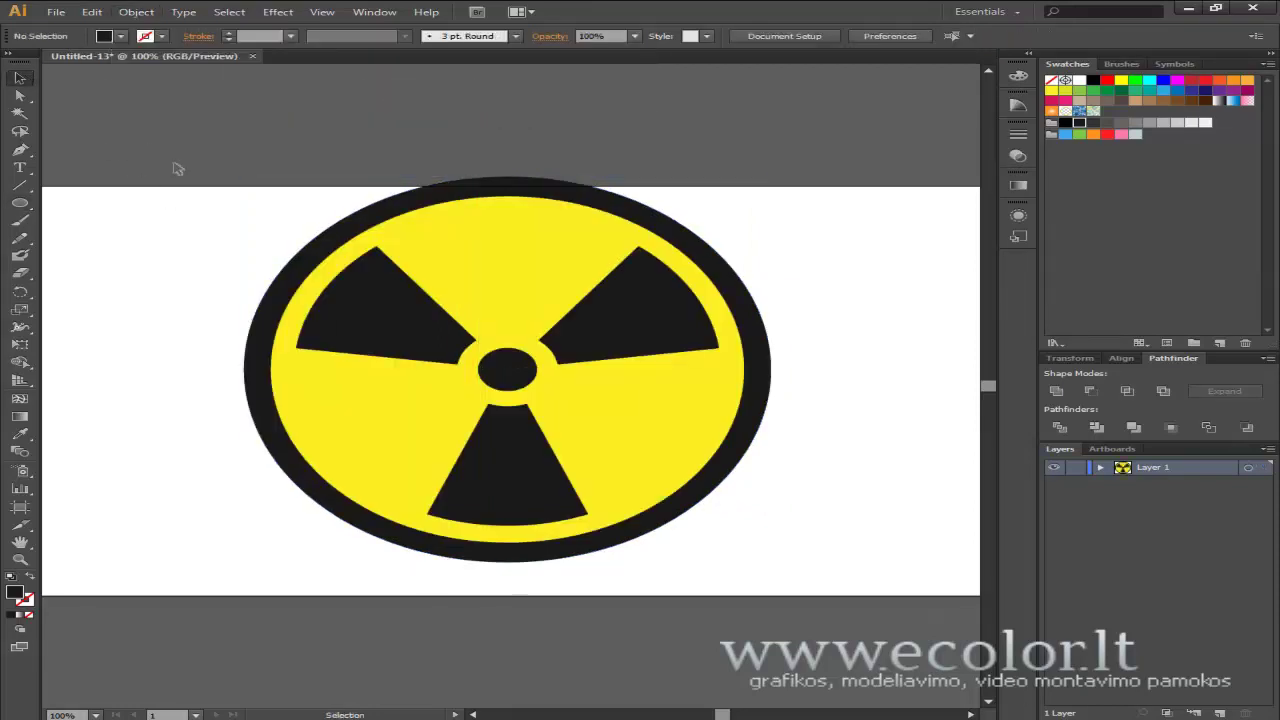
Step: Scale the whole yellow-and-black sign down and move it to the artboard centre
mouse_move(130, 167)
left_mouse_down()
mouse_move(766, 566)
mouse_move(548, 399)
left_mouse_up()
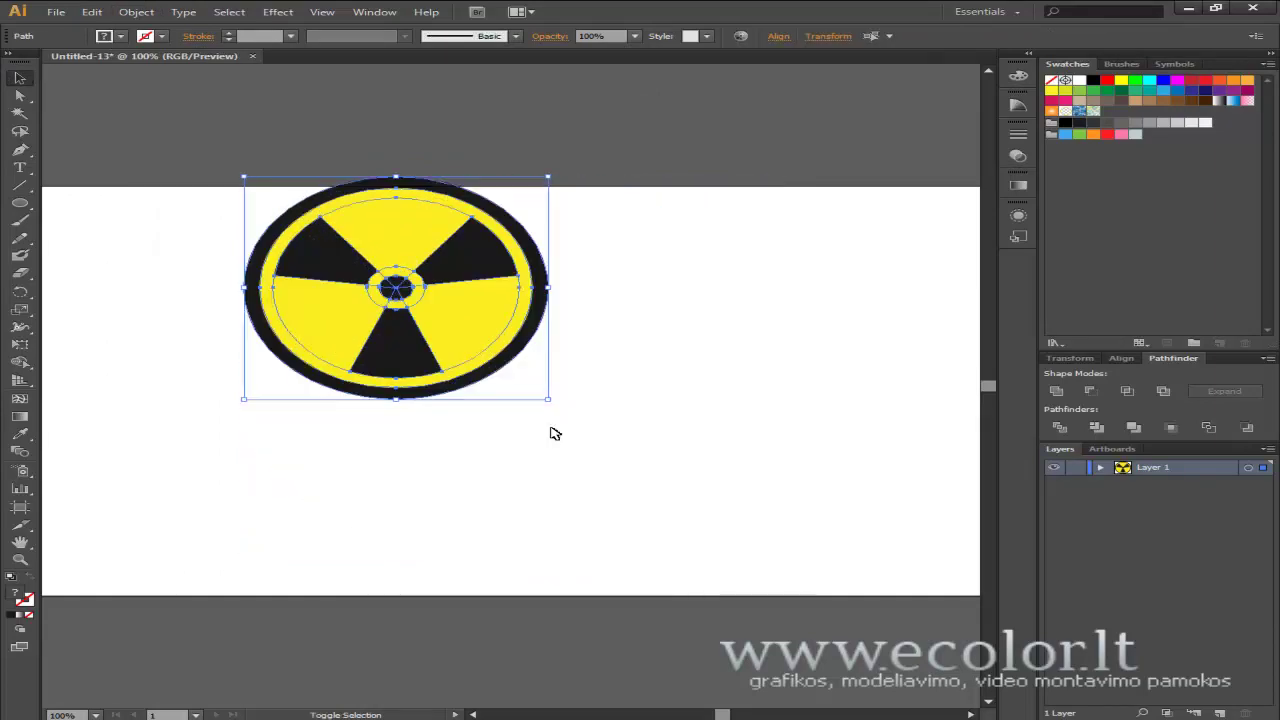
left_click(551, 434)
left_click(455, 357)
left_click_drag(452, 324, 588, 426)
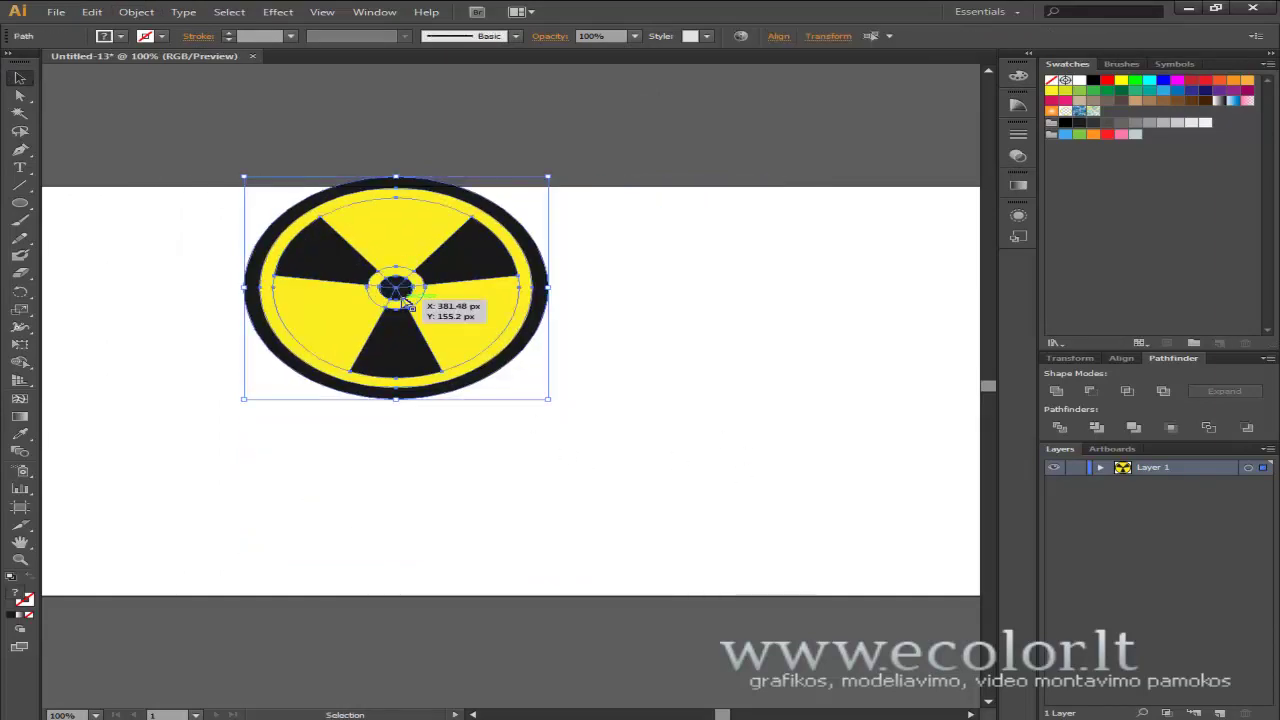
left_click(800, 405)
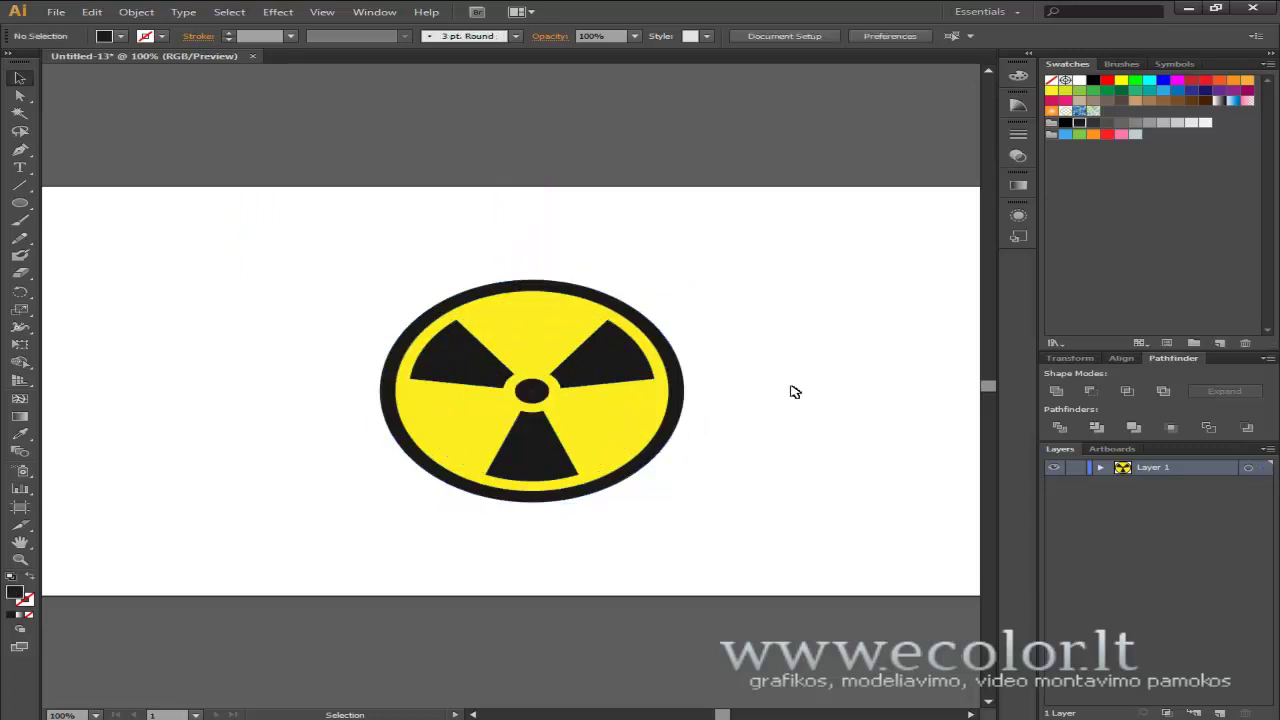
left_click_drag(778, 229, 234, 562)
left_click_drag(645, 461, 616, 441)
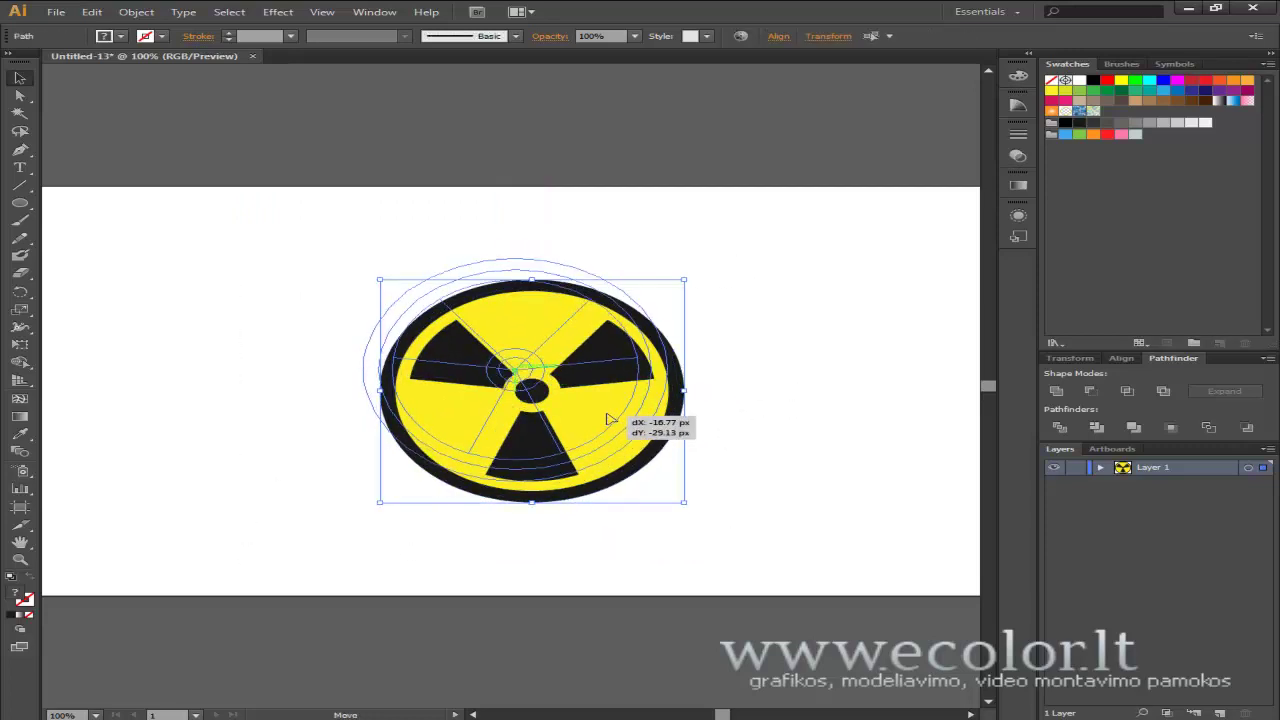
left_click(831, 414)
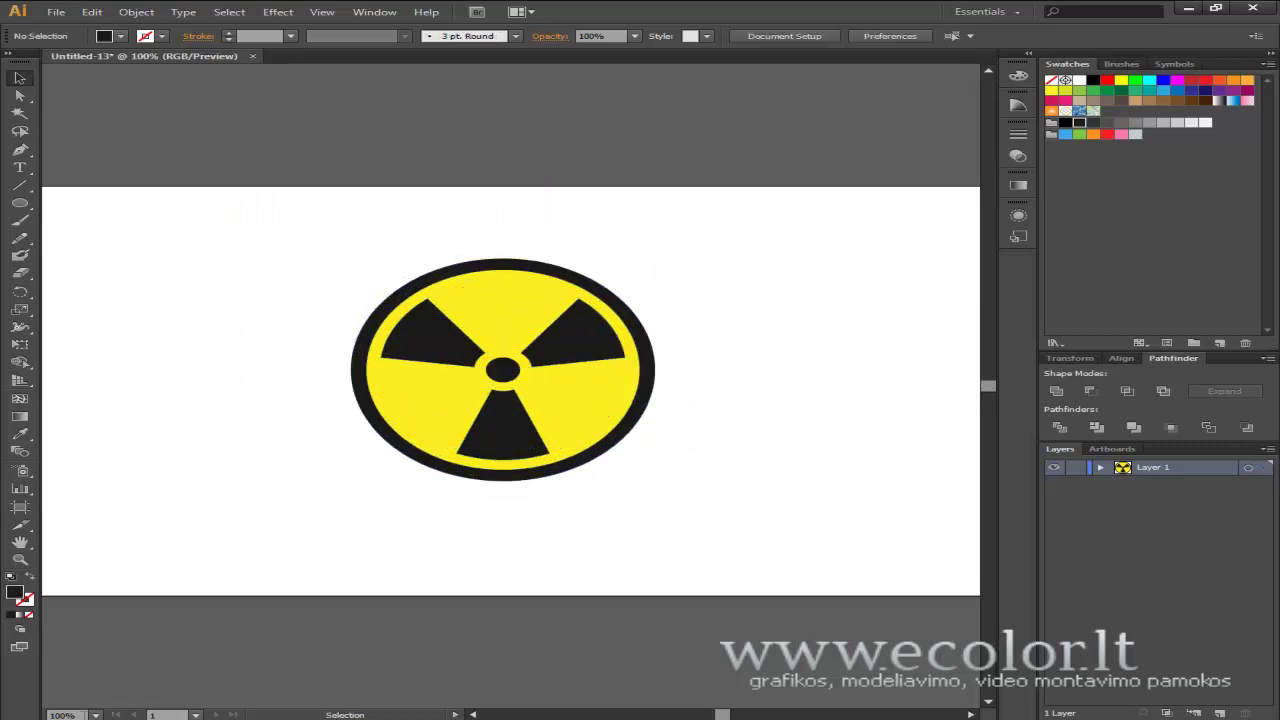
scroll(340, 526, "up", 2)
scroll(596, 450, "down", 3)
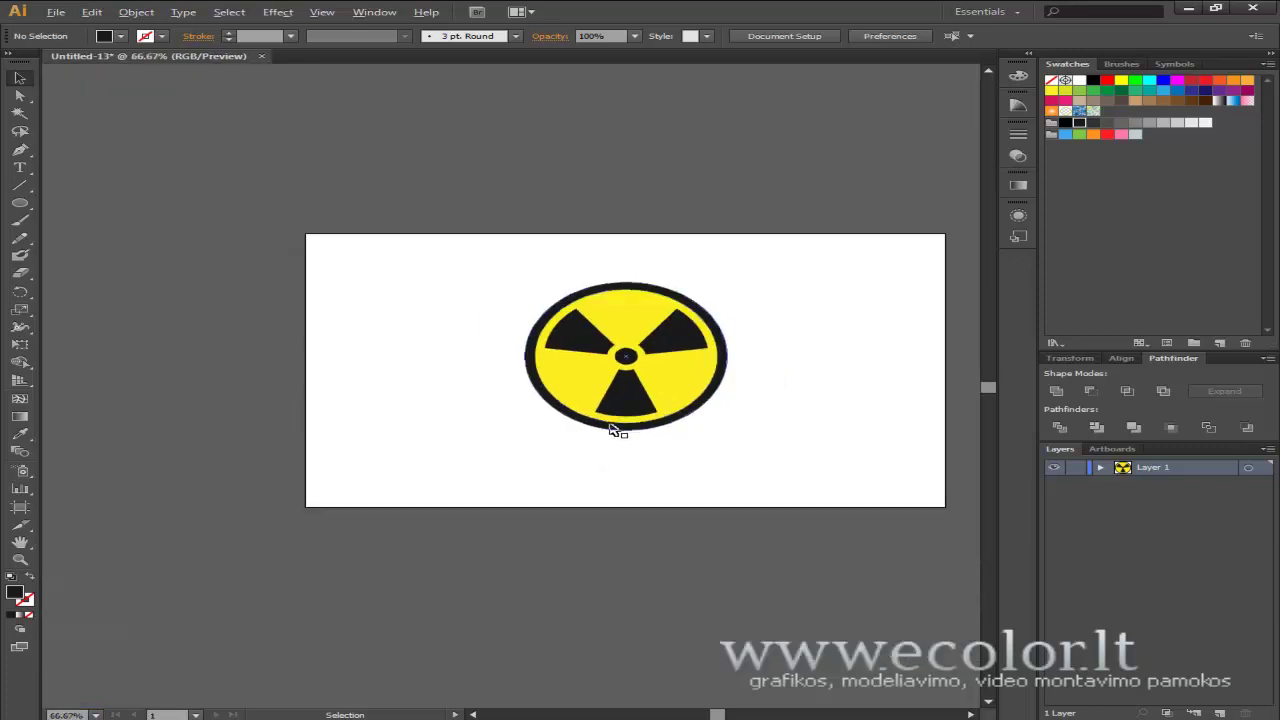
scroll(691, 434, "down", 1)
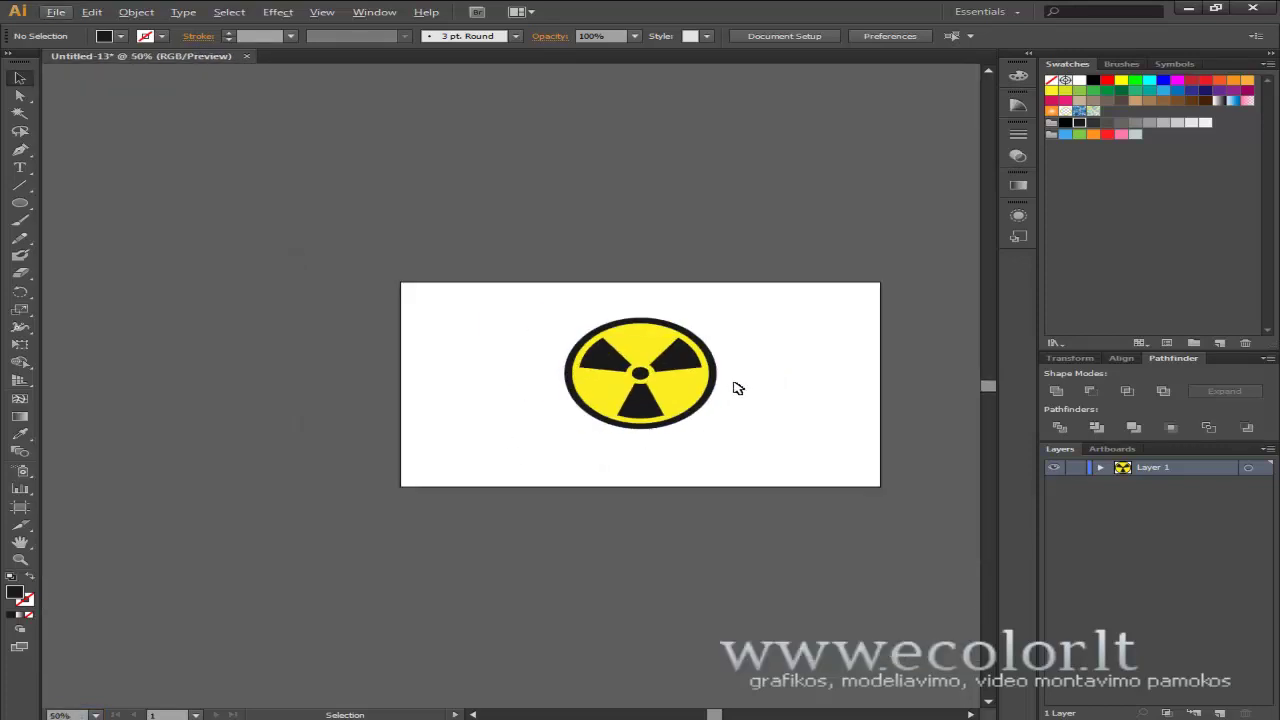